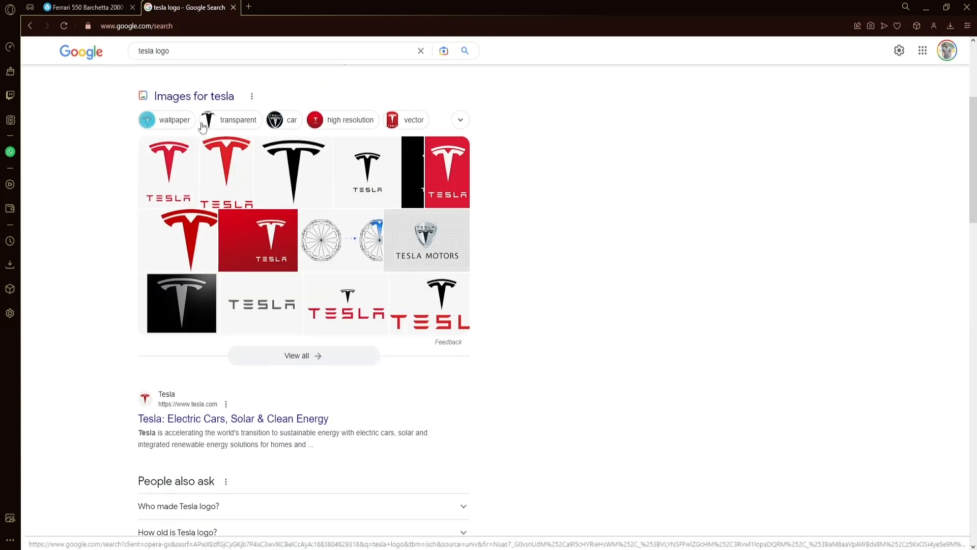
# - Save the Worldvectorlogo Tesla logo from the image results as the SVG file tesla-motors in Downloads
pyautogui.scroll(4, 459, 168)
pyautogui.click(190, 95)
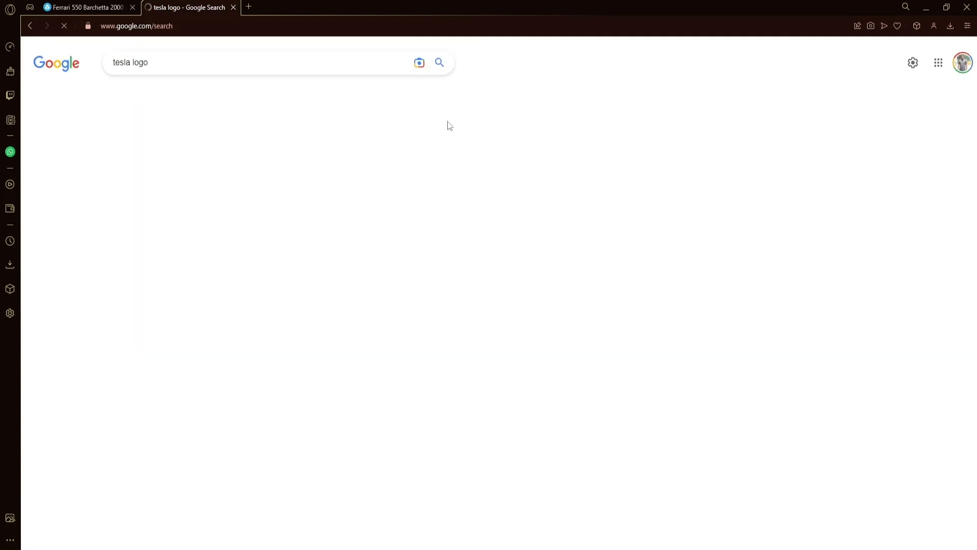
pyautogui.click(248, 196)
pyautogui.scroll(-2, 919, 195)
pyautogui.rightClick(762, 240)
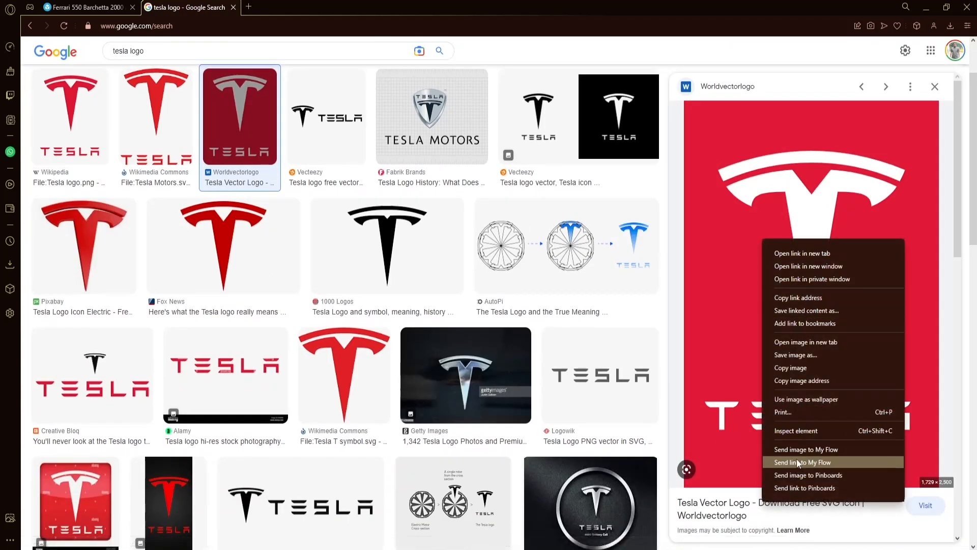
pyautogui.click(807, 354)
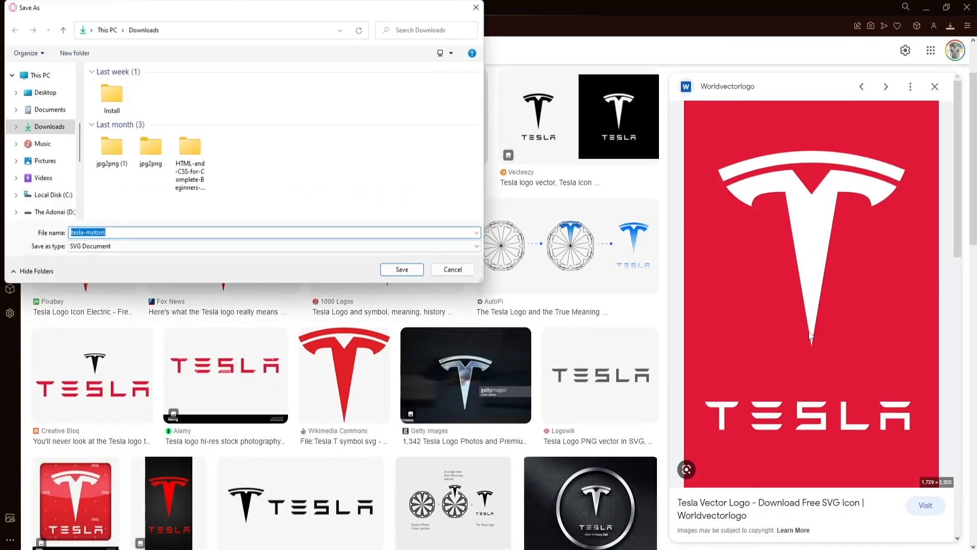
pyautogui.click(402, 269)
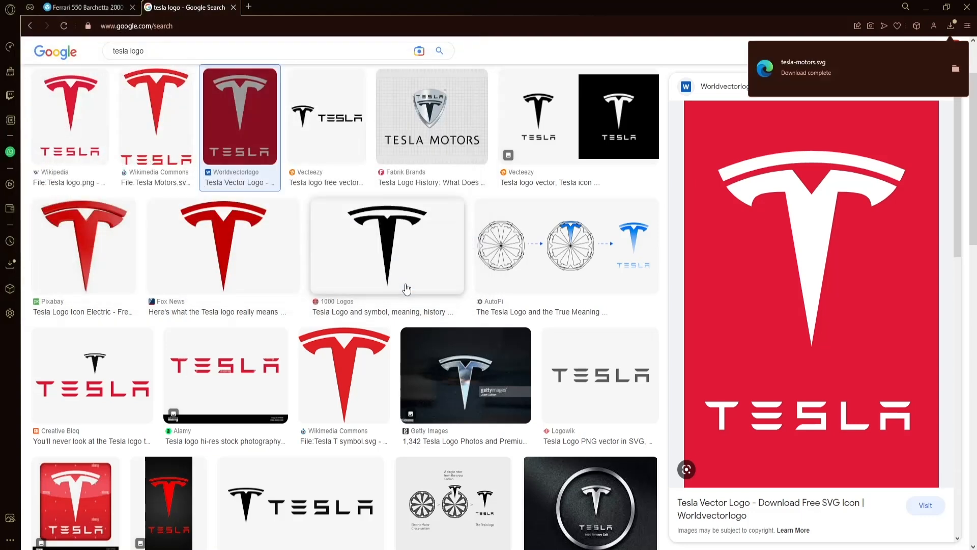
# - Switch to PowerPoint and insert the tesla-motors picture from the Downloads folder on the blank first slide
pyautogui.click(927, 7)
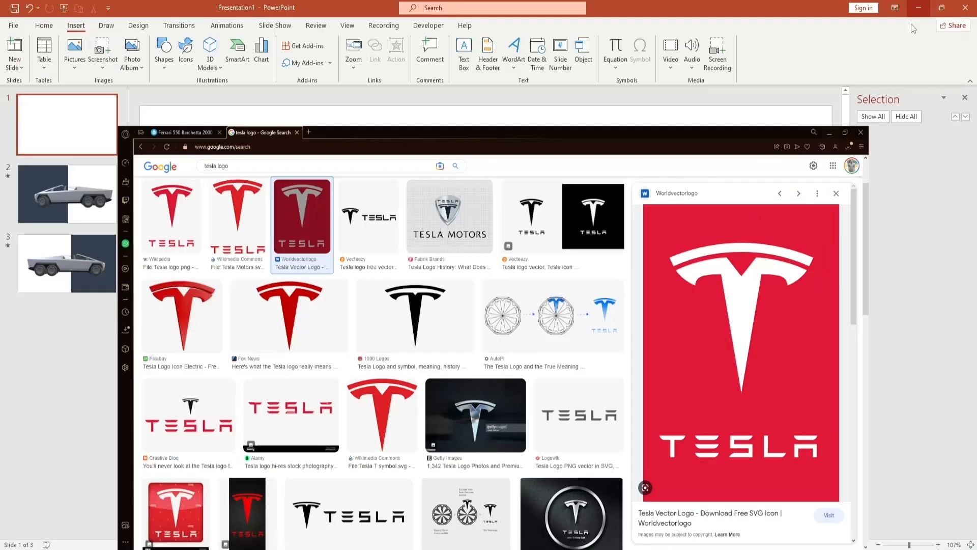
pyautogui.click(74, 51)
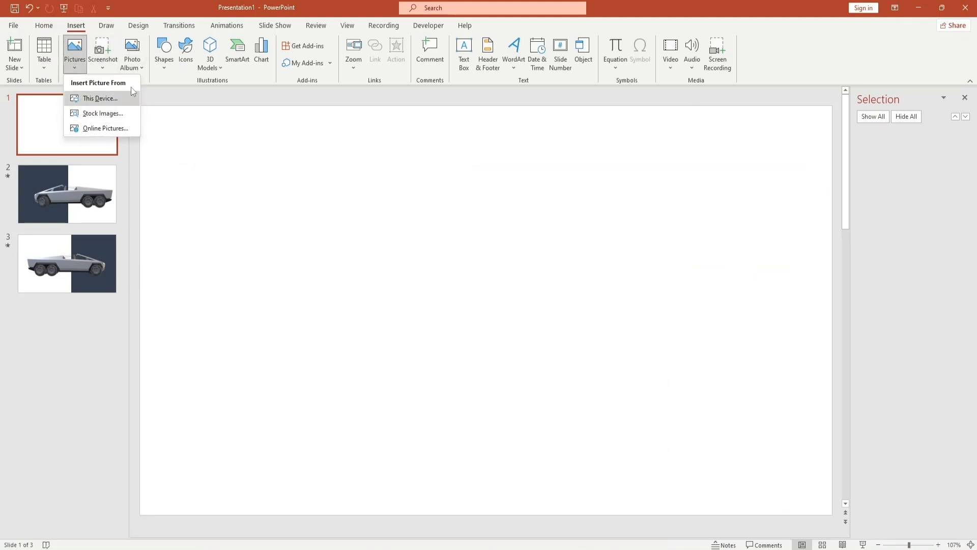
pyautogui.click(166, 68)
pyautogui.click(165, 68)
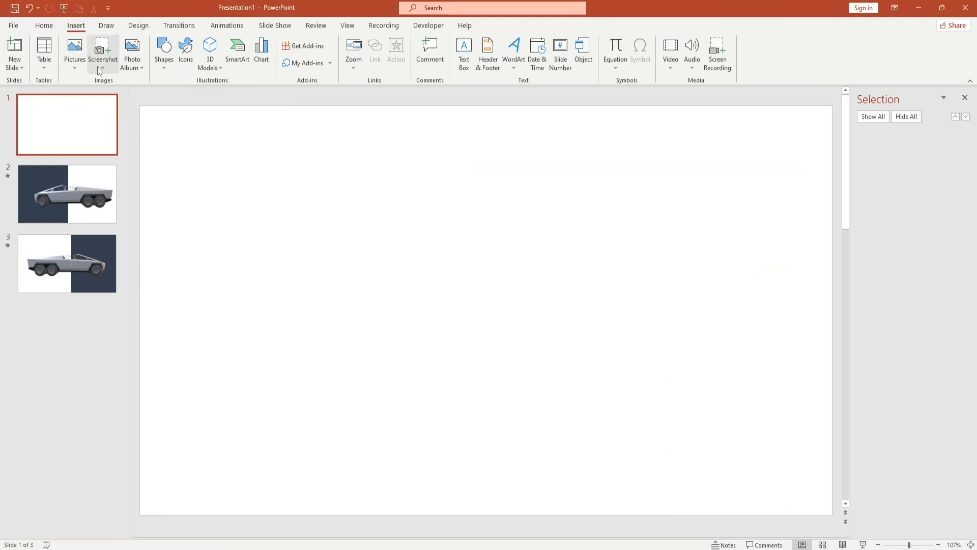
pyautogui.click(80, 65)
pyautogui.click(94, 98)
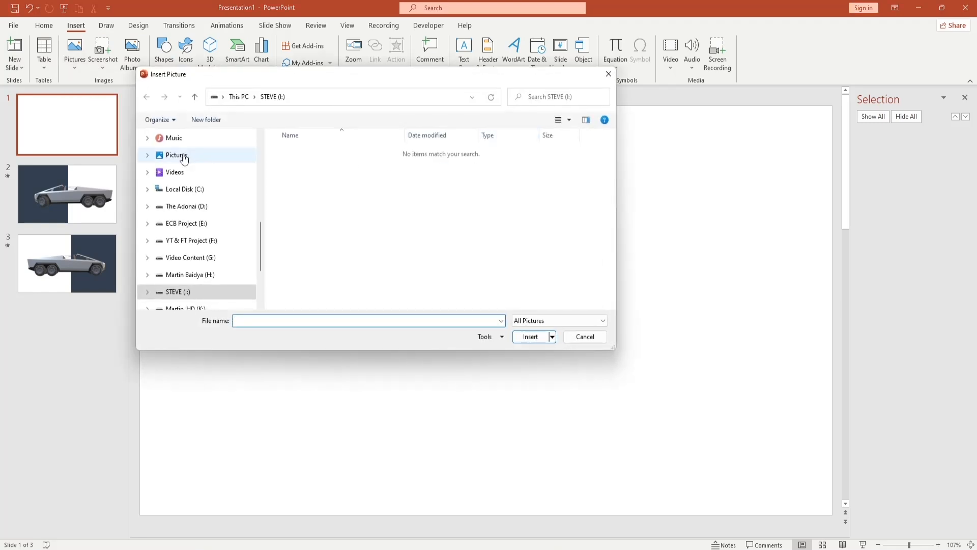
pyautogui.scroll(1, 183, 236)
pyautogui.scroll(1, 183, 237)
pyautogui.click(180, 210)
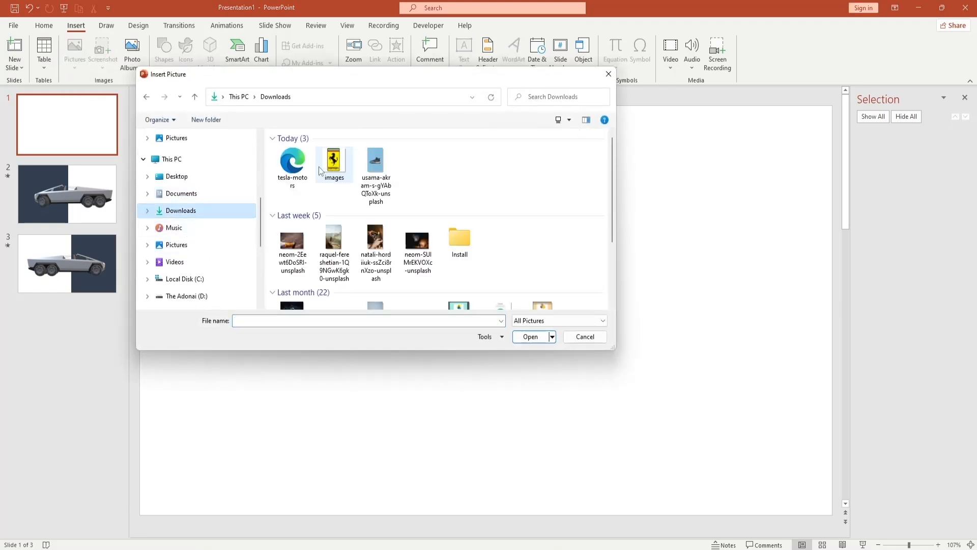
pyautogui.click(292, 163)
pyautogui.click(522, 338)
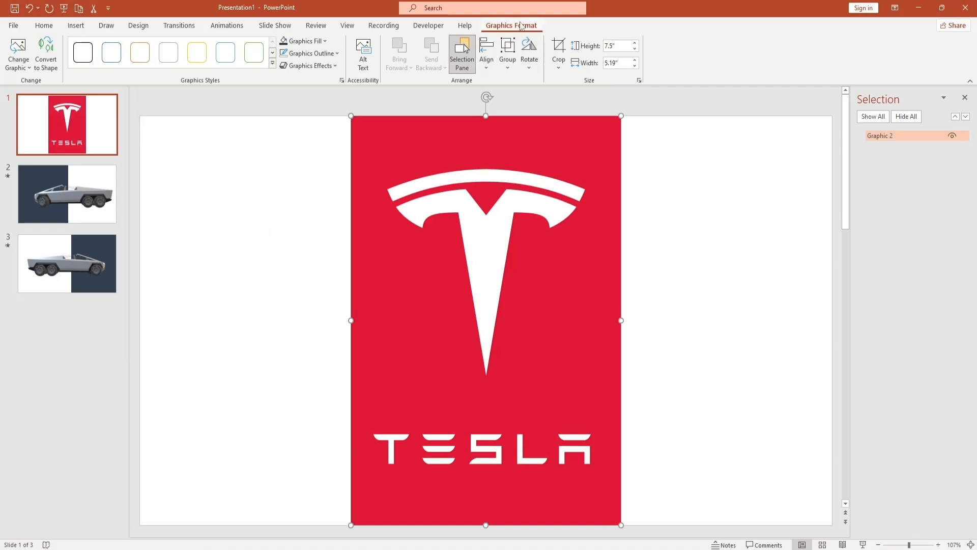
# - Convert the Tesla graphic into separate editable shapes and shift them slightly on the slide
pyautogui.click(45, 60)
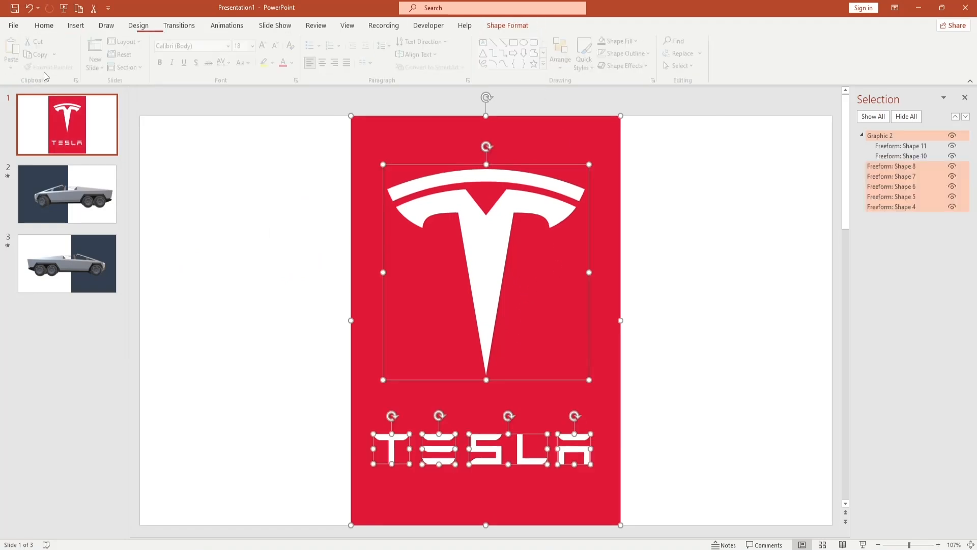
pyautogui.moveTo(489, 237)
pyautogui.mouseDown()
pyautogui.moveTo(334, 238)
pyautogui.moveTo(558, 241)
pyautogui.moveTo(493, 235)
pyautogui.mouseUp()
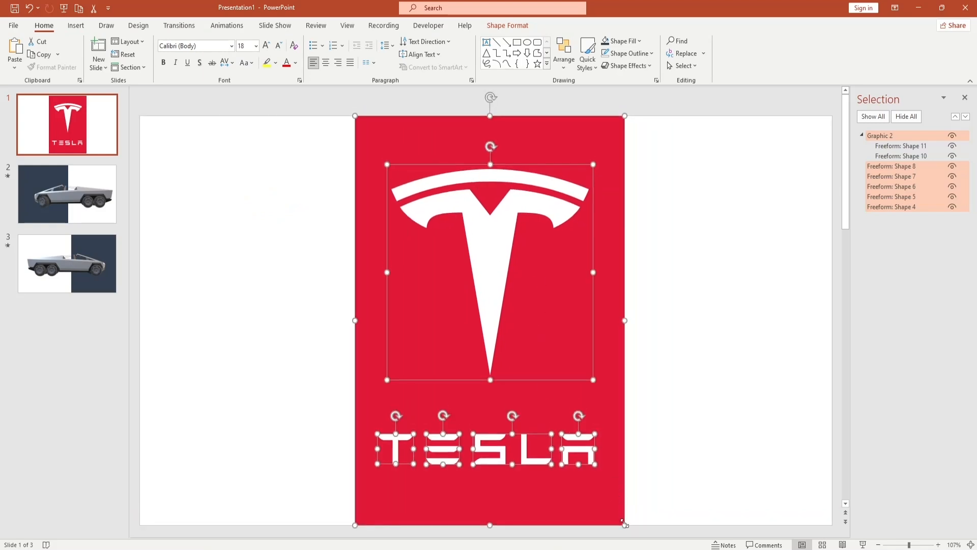
pyautogui.click(689, 407)
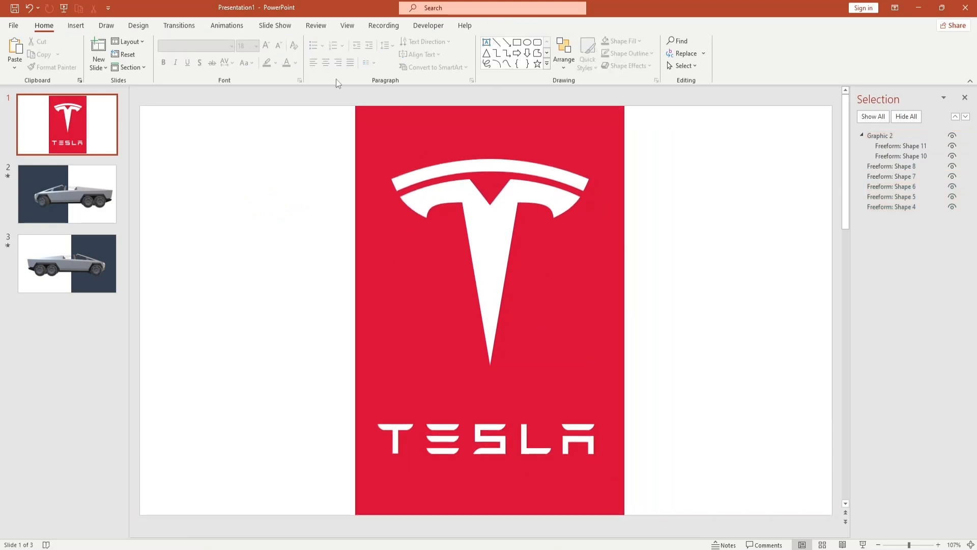
# - Give the slide a solid background fill in the logo's red, sampled from the logo itself
pyautogui.click(147, 26)
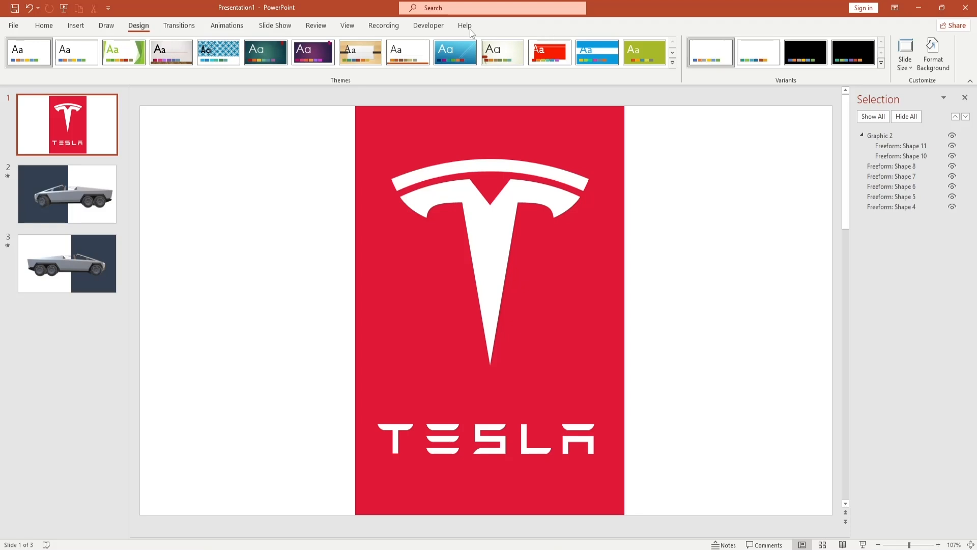
pyautogui.click(945, 72)
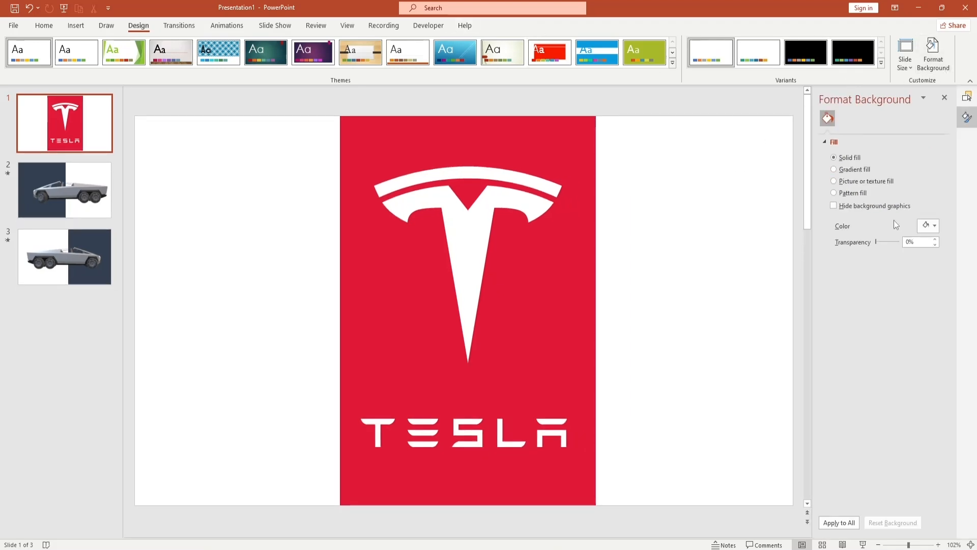
pyautogui.click(834, 169)
pyautogui.click(833, 158)
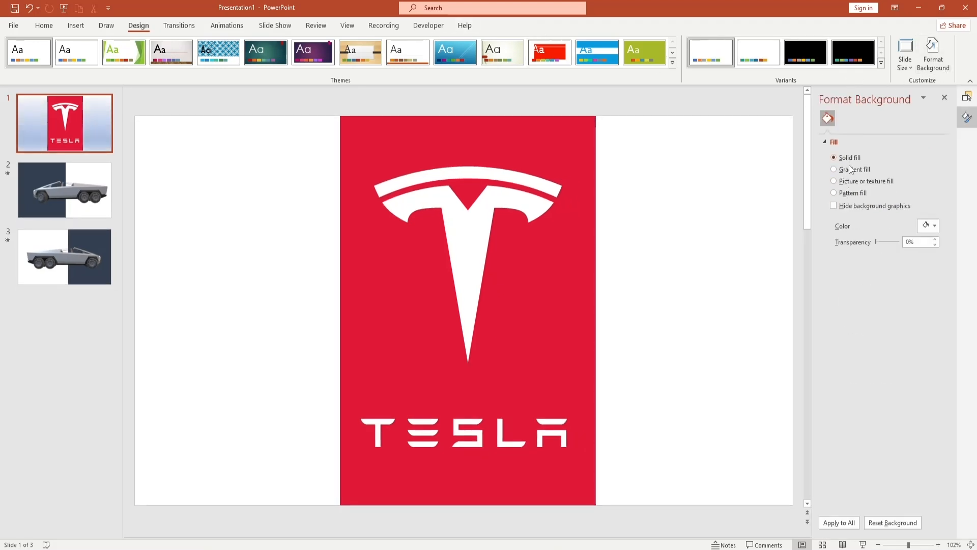
pyautogui.click(929, 226)
pyautogui.click(915, 366)
pyautogui.click(489, 295)
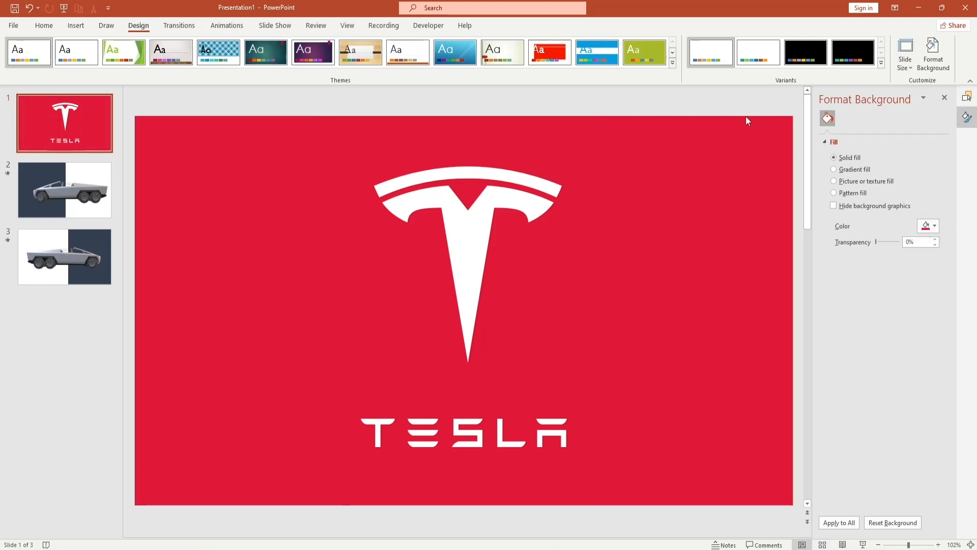
# - Duplicate the red Tesla logo slide
pyautogui.rightClick(79, 115)
pyautogui.click(121, 199)
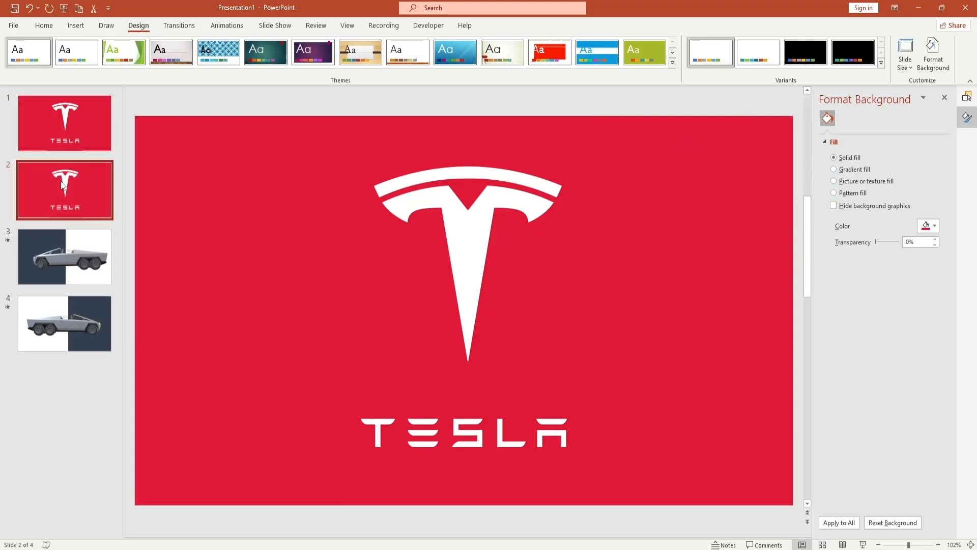
pyautogui.click(472, 234)
pyautogui.moveTo(567, 368); pyautogui.dragTo(512, 290)
pyautogui.moveTo(443, 219); pyautogui.dragTo(484, 256)
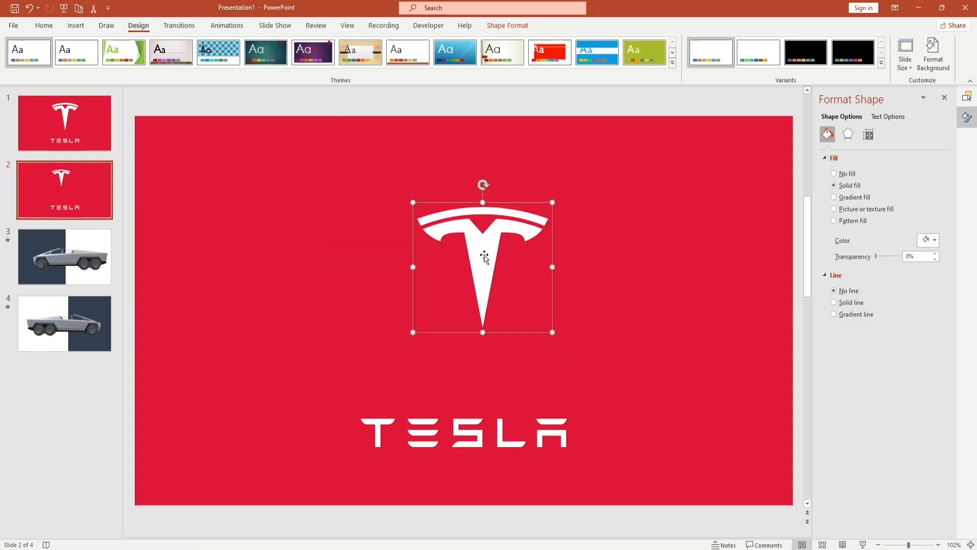
pyautogui.hotkey('ctrl', 'z')
pyautogui.hotkey('ctrl', 'z')
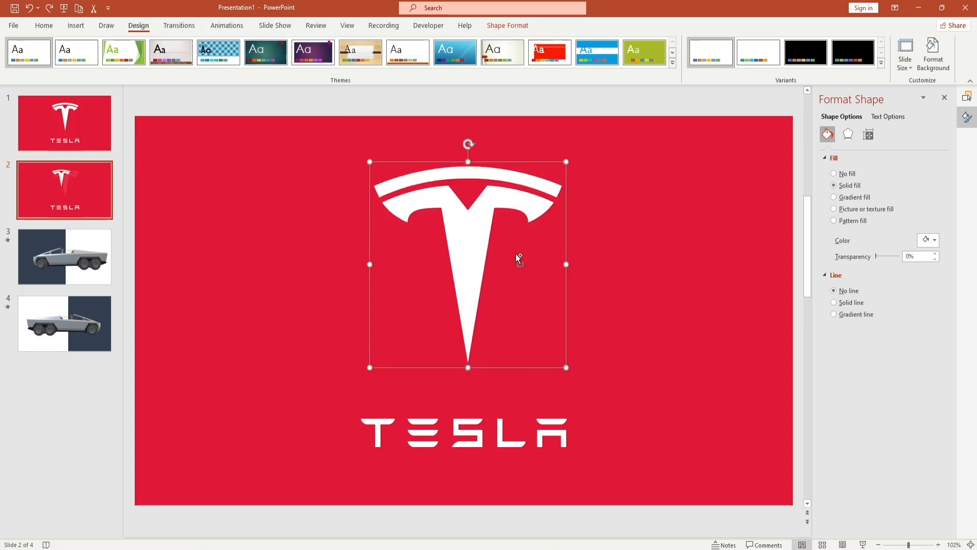
# - Shrink the T emblem on the duplicate slide to about 1.99" high by 2.32" wide and move it near the slide's upper edge
pyautogui.click(868, 135)
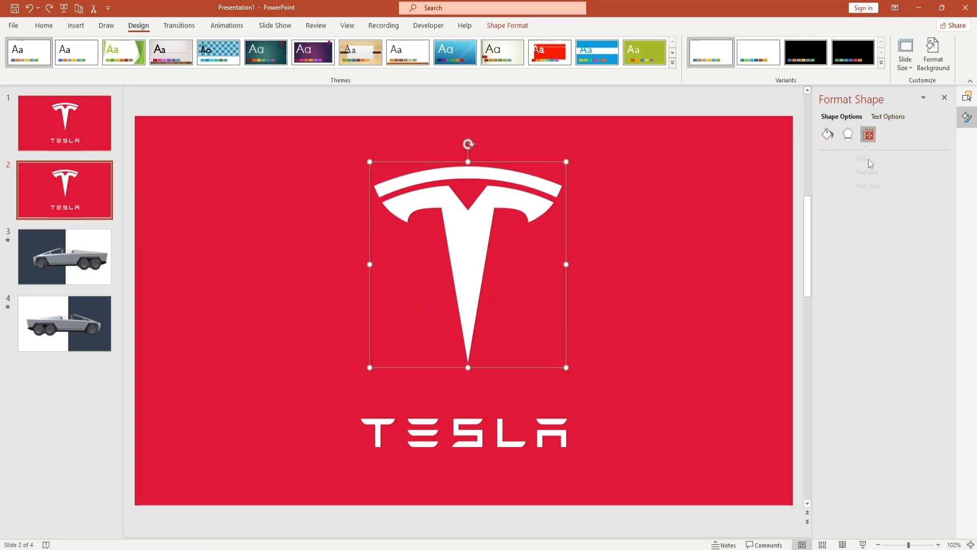
pyautogui.click(842, 159)
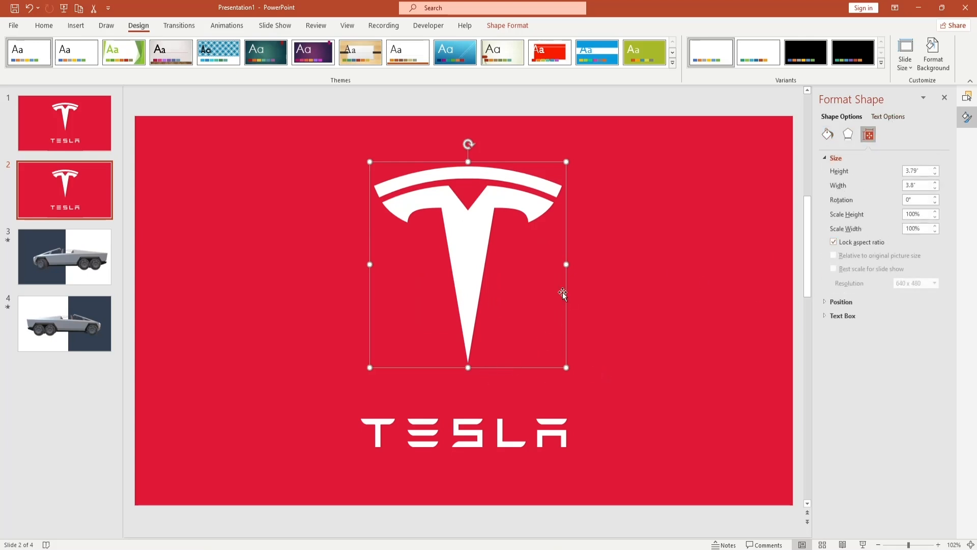
pyautogui.moveTo(466, 369); pyautogui.dragTo(468, 345)
pyautogui.moveTo(572, 264); pyautogui.dragTo(494, 265)
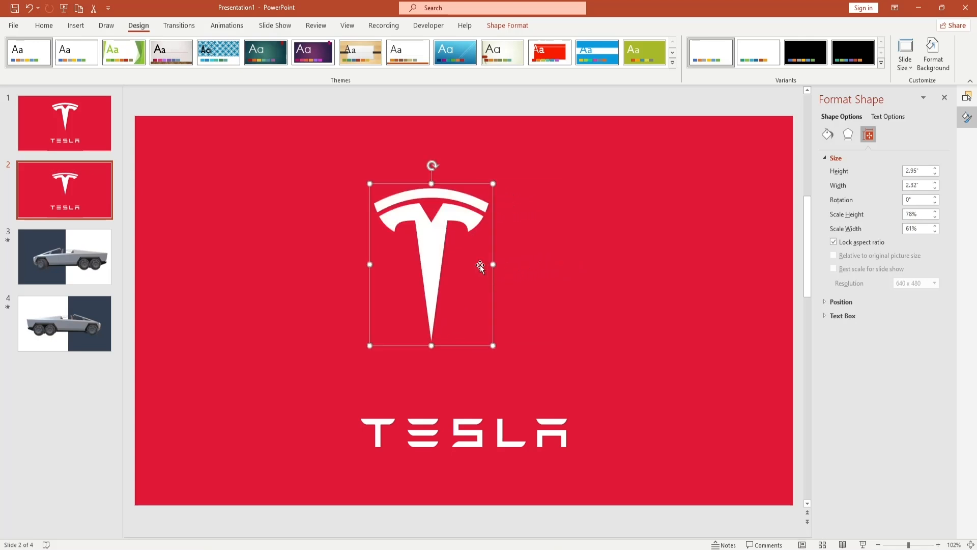
pyautogui.moveTo(432, 183); pyautogui.dragTo(471, 172)
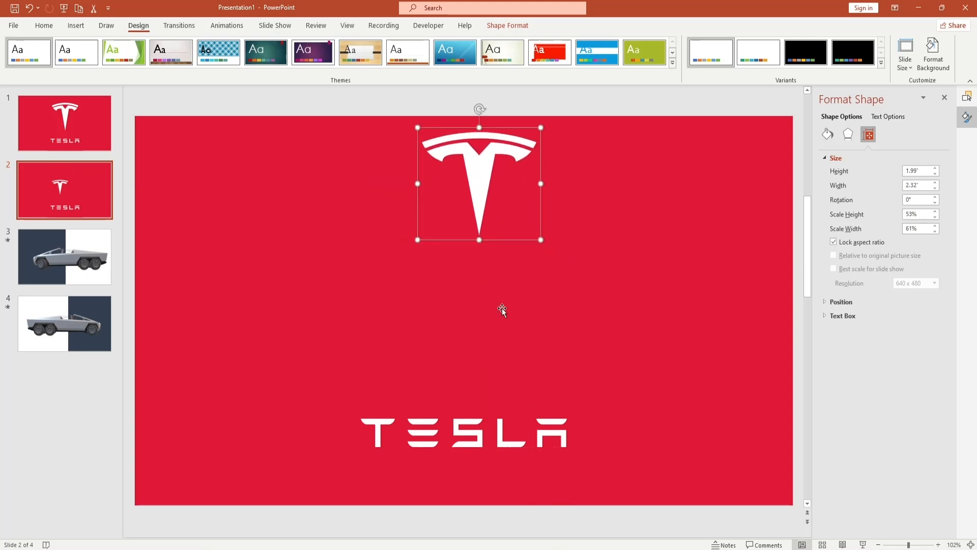
pyautogui.click(484, 448)
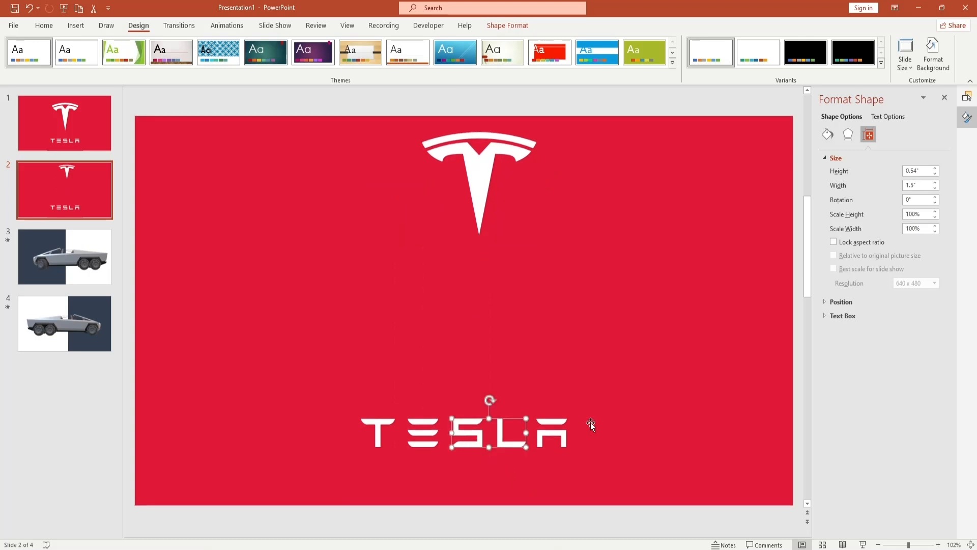
pyautogui.click(562, 430)
pyautogui.moveTo(382, 432); pyautogui.dragTo(382, 409)
pyautogui.hotkey('ctrl', 'z')
pyautogui.click(402, 427)
pyautogui.click(380, 428)
pyautogui.click(466, 362)
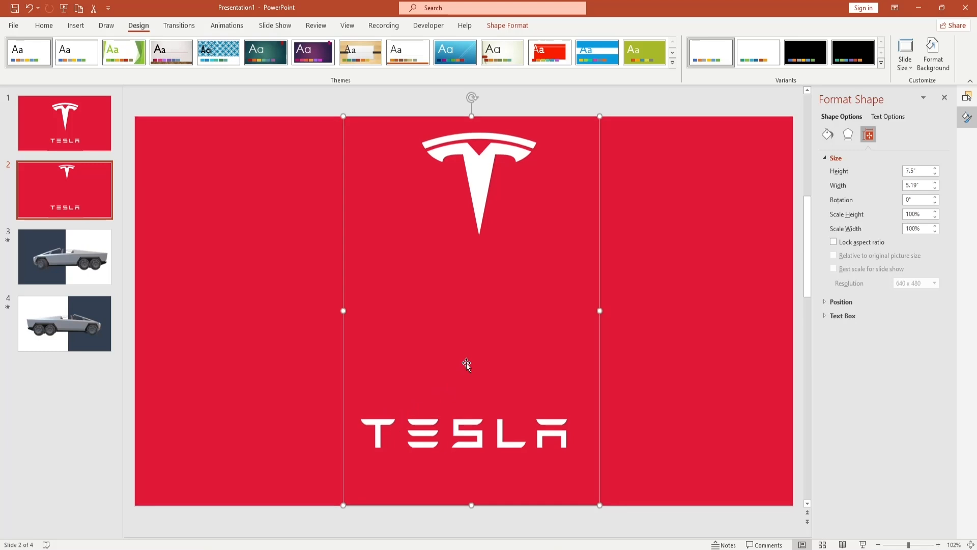
pyautogui.press('Escape')
pyautogui.moveTo(570, 405); pyautogui.dragTo(357, 453)
pyautogui.press('Escape')
# - Group all the TESLA letter shapes on the second slide into one object
pyautogui.moveTo(363, 405); pyautogui.dragTo(575, 448)
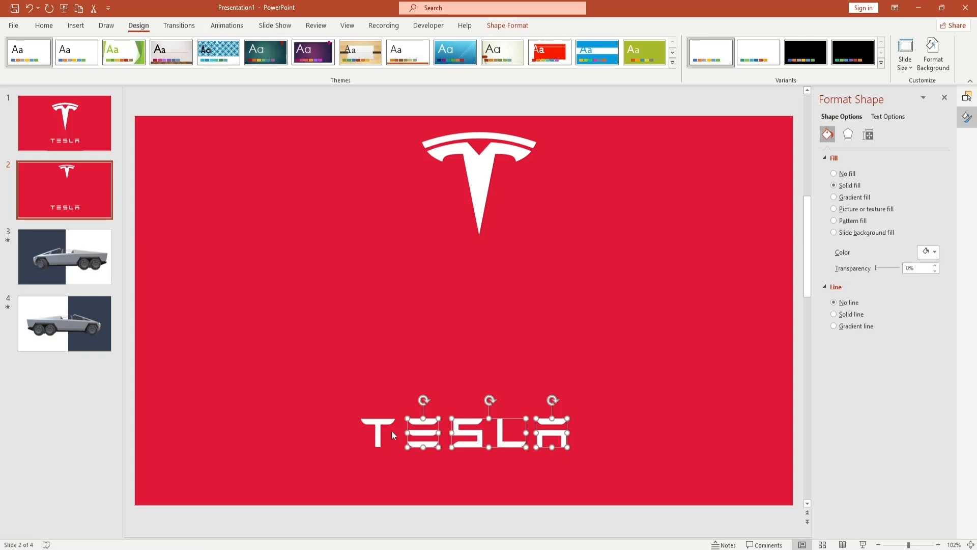
pyautogui.keyDown('shift'); pyautogui.click(378, 426); pyautogui.keyUp('shift')
pyautogui.rightClick(379, 424)
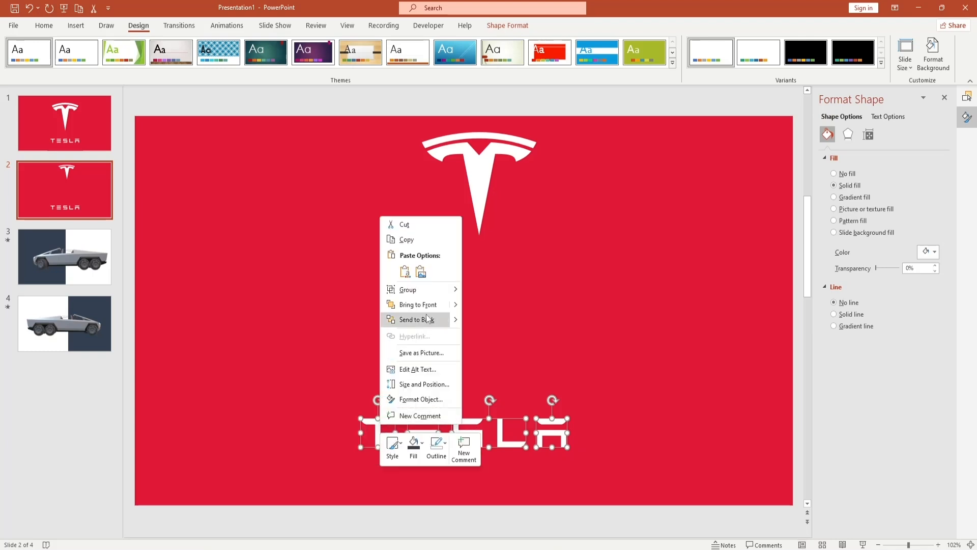
pyautogui.moveTo(424, 298)
pyautogui.click(492, 294)
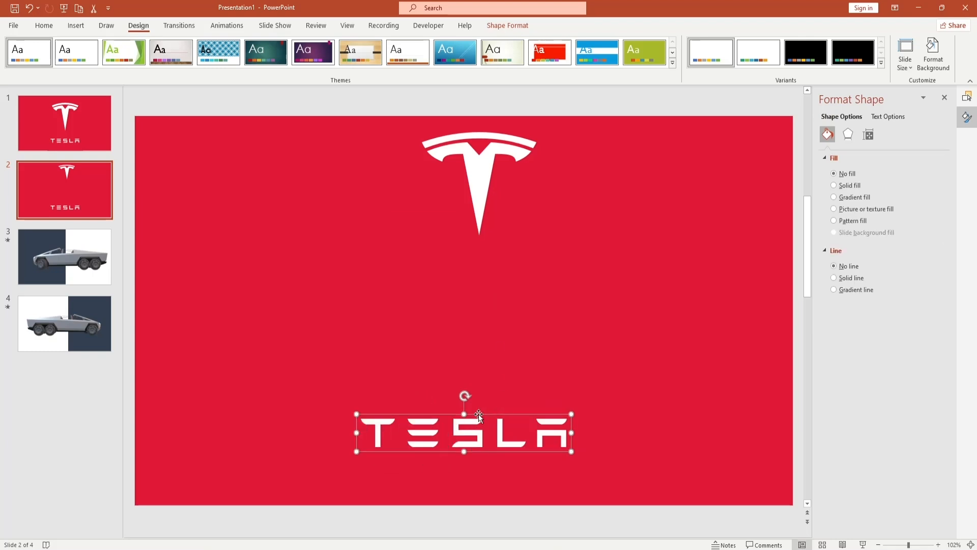
# - Enlarge the grouped TESLA wordmark and center it below the T emblem
pyautogui.moveTo(467, 426); pyautogui.dragTo(483, 344)
pyautogui.moveTo(586, 361); pyautogui.dragTo(650, 389)
pyautogui.moveTo(595, 353); pyautogui.dragTo(477, 343)
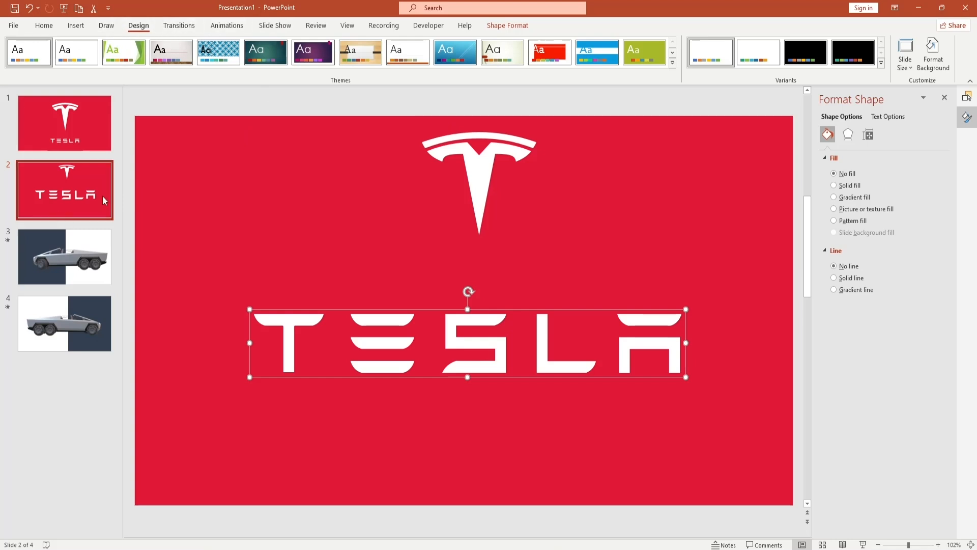
pyautogui.click(341, 202)
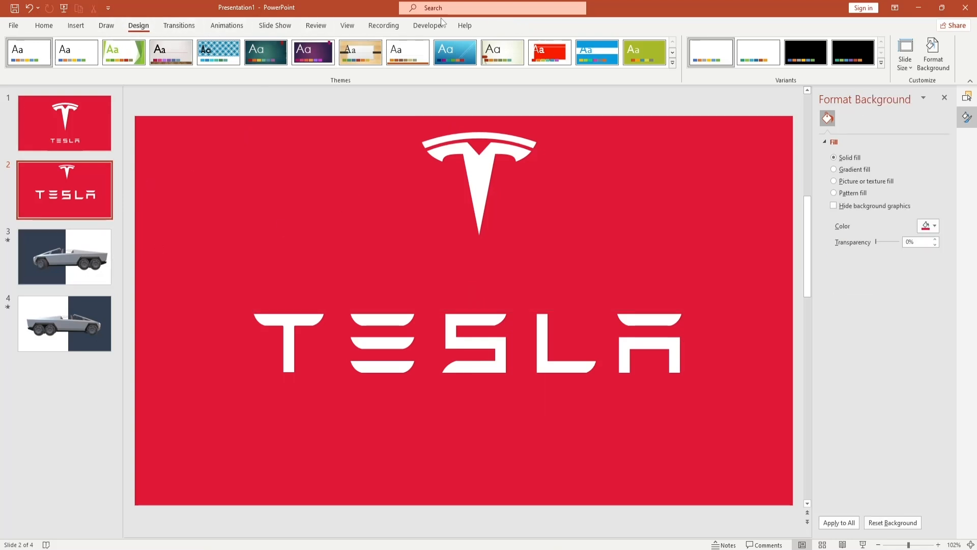
pyautogui.click(76, 25)
pyautogui.click(209, 64)
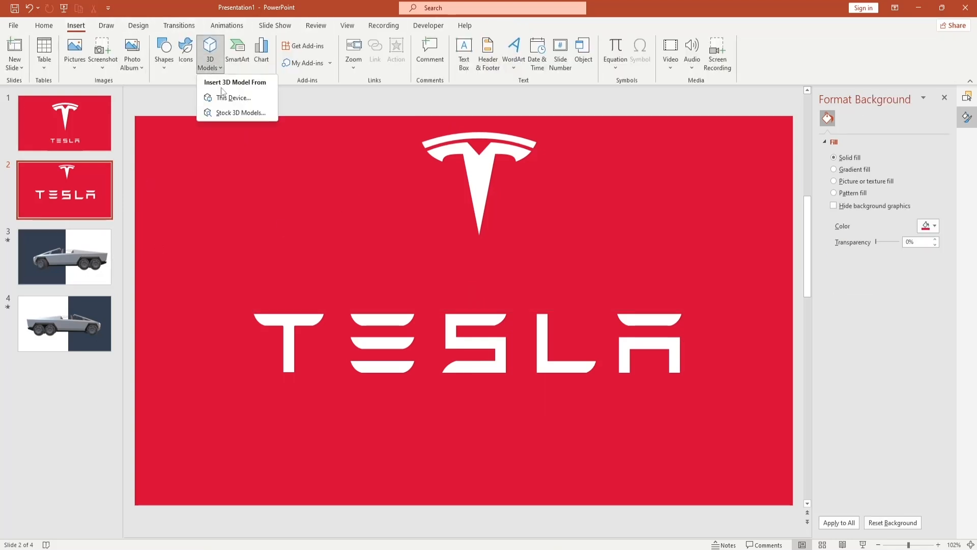
pyautogui.click(79, 265)
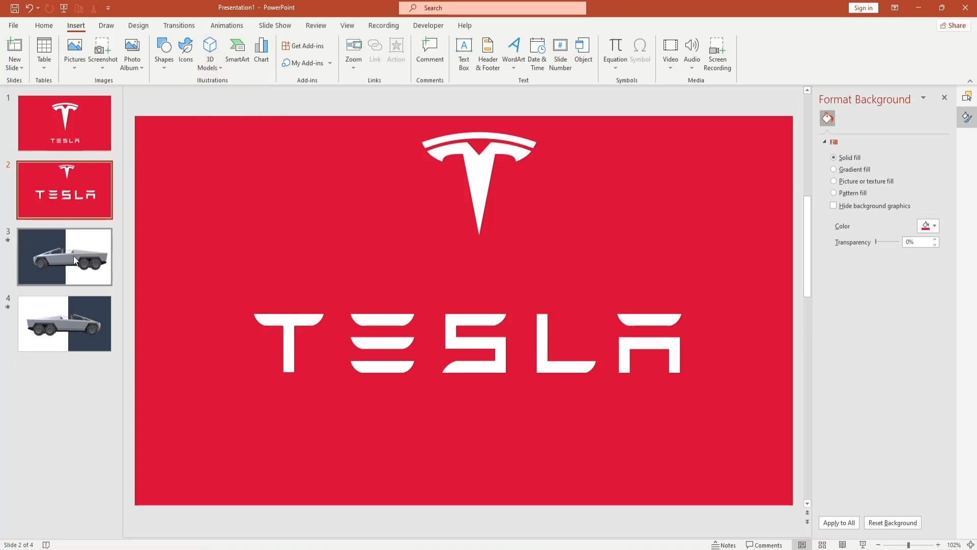
# - Copy the 3D truck model from the third slide and paste it onto the second slide over the TESLA wordmark
pyautogui.click(100, 269)
pyautogui.click(442, 341)
pyautogui.hotkey('ctrl', 'c')
pyautogui.click(84, 197)
pyautogui.hotkey('ctrl', 'v')
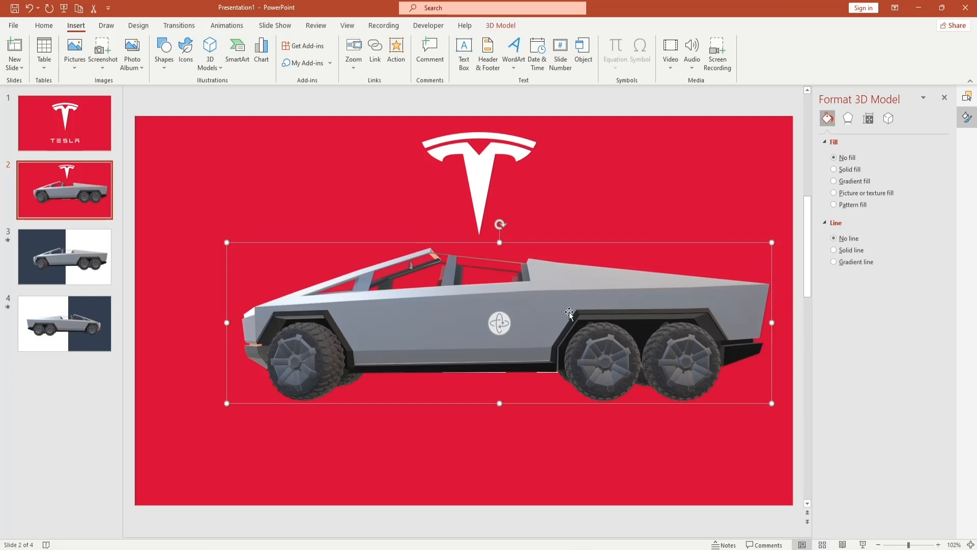
# - Try the rear, underside and angled preset views on the second slide's 3D truck model
pyautogui.click(501, 26)
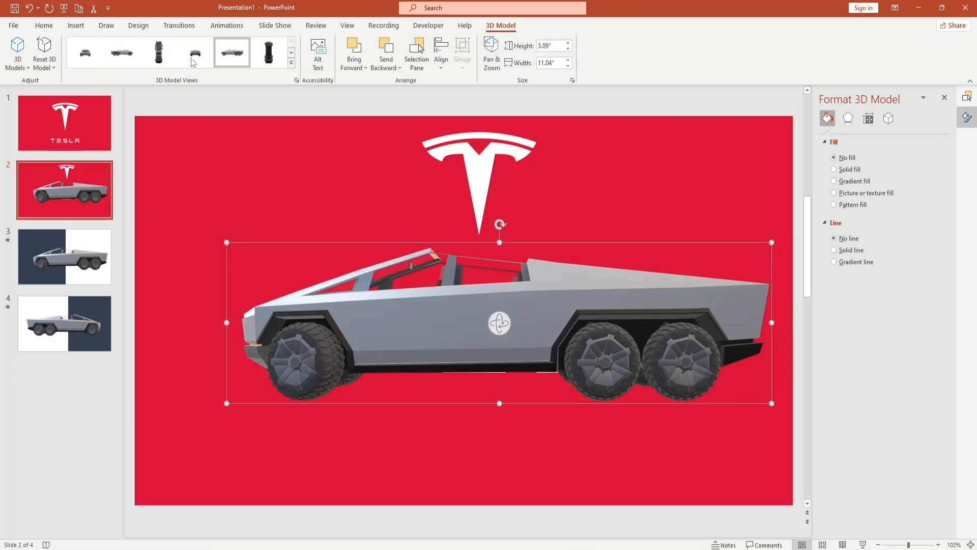
pyautogui.click(195, 53)
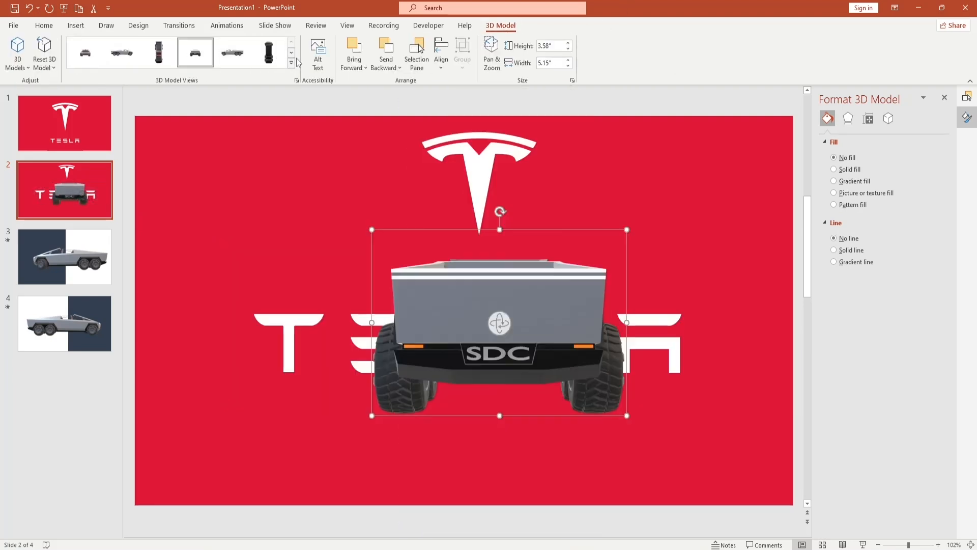
pyautogui.click(291, 63)
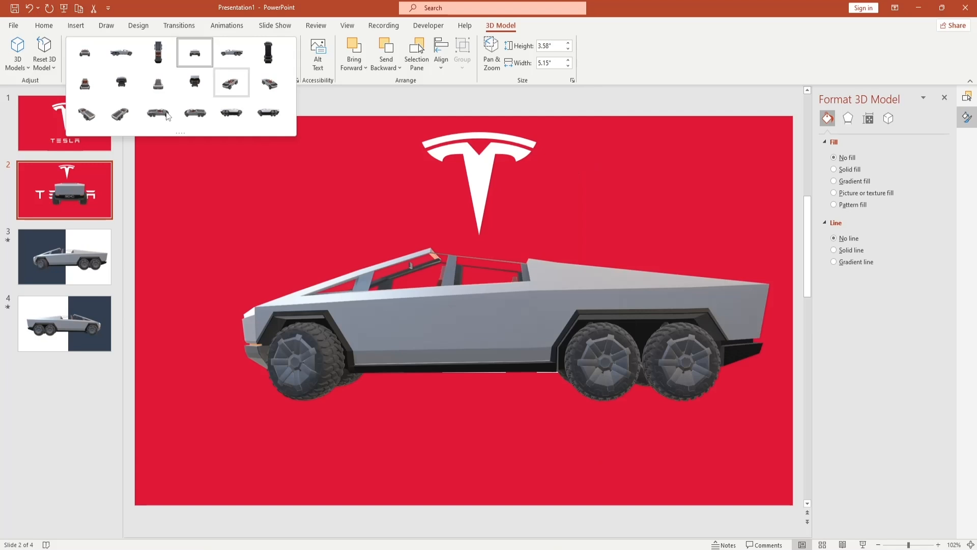
pyautogui.moveTo(181, 134); pyautogui.dragTo(184, 272)
pyautogui.click(268, 112)
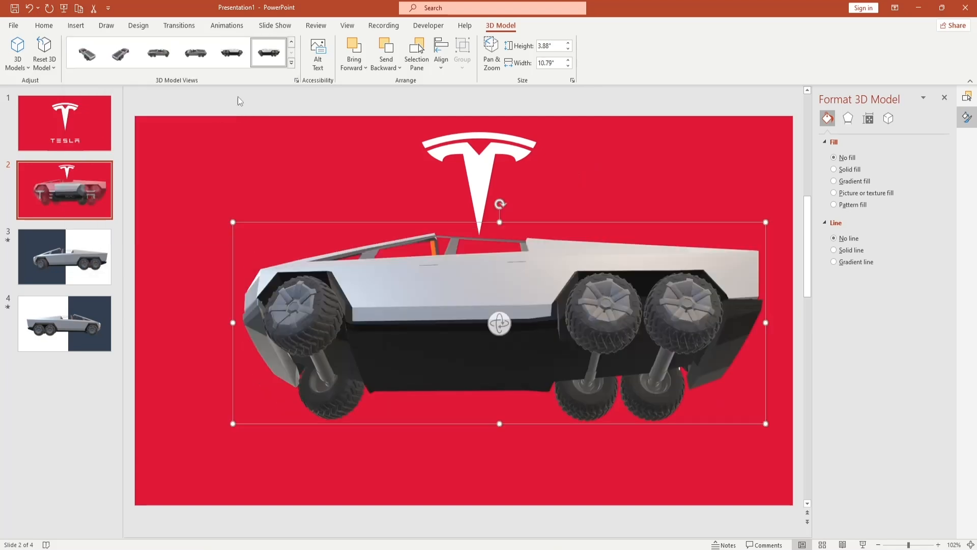
pyautogui.click(189, 56)
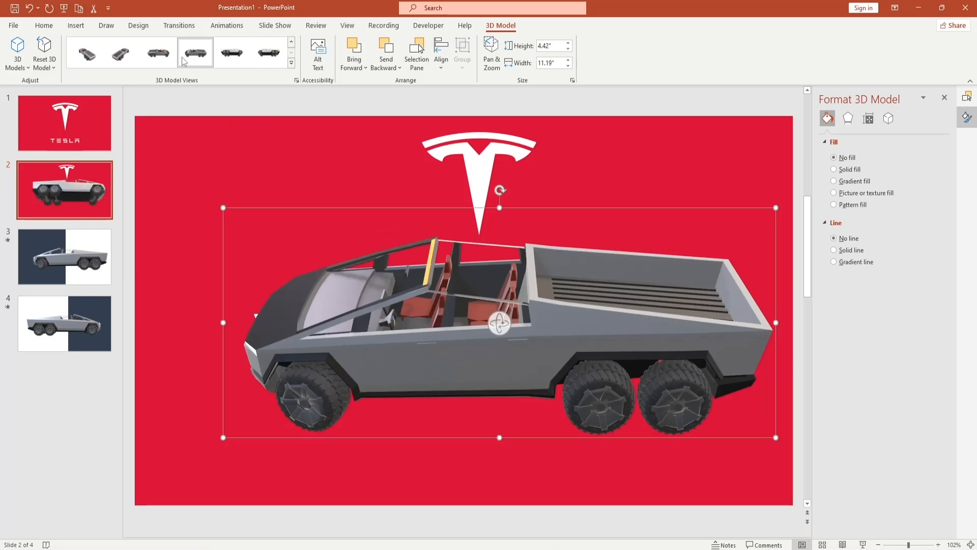
pyautogui.click(85, 53)
# - Set the truck model to its front view and move it down so it overlaps the lower part of the TESLA wordmark
pyautogui.click(292, 63)
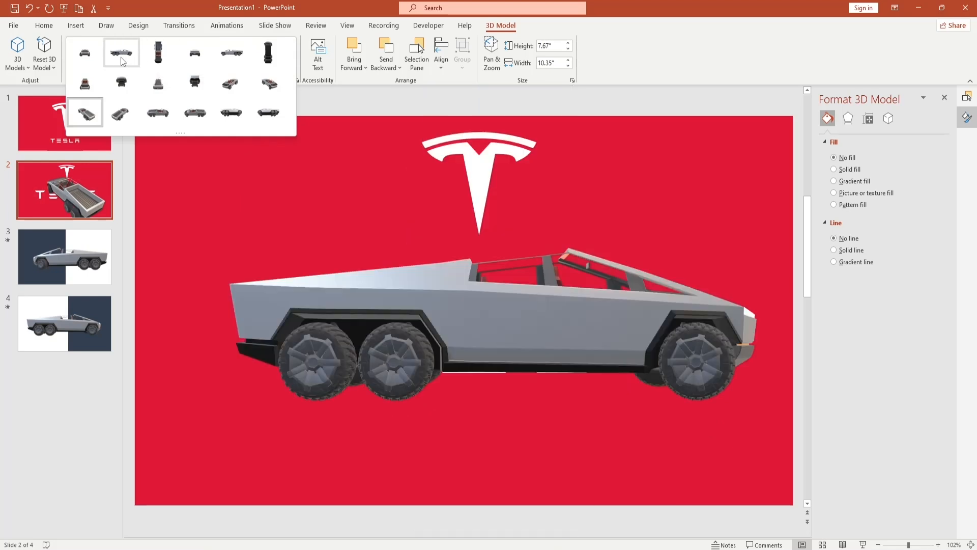
pyautogui.click(99, 57)
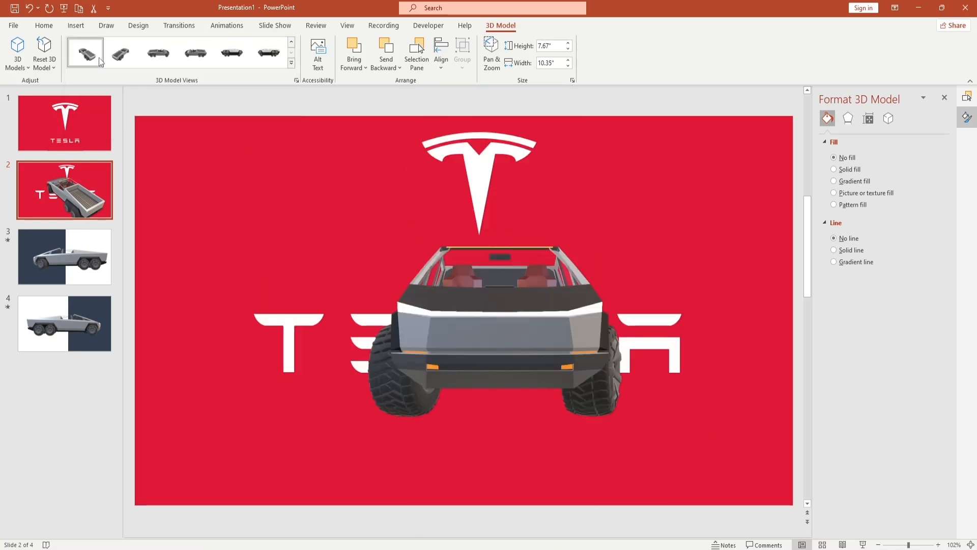
pyautogui.moveTo(482, 298); pyautogui.dragTo(498, 372)
pyautogui.click(677, 163)
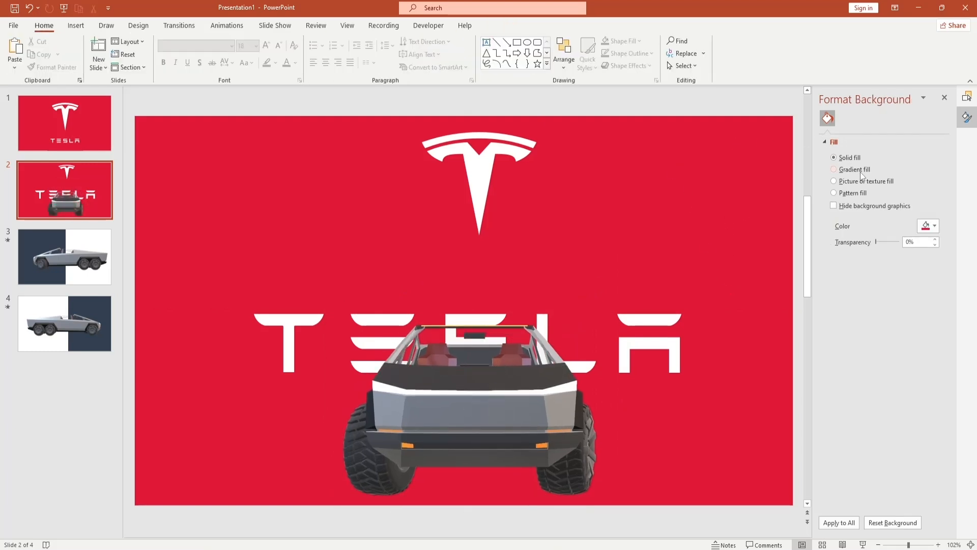
# - Try a gradient fill for the second slide's background and return it to the solid fill
pyautogui.moveTo(881, 240); pyautogui.dragTo(875, 241)
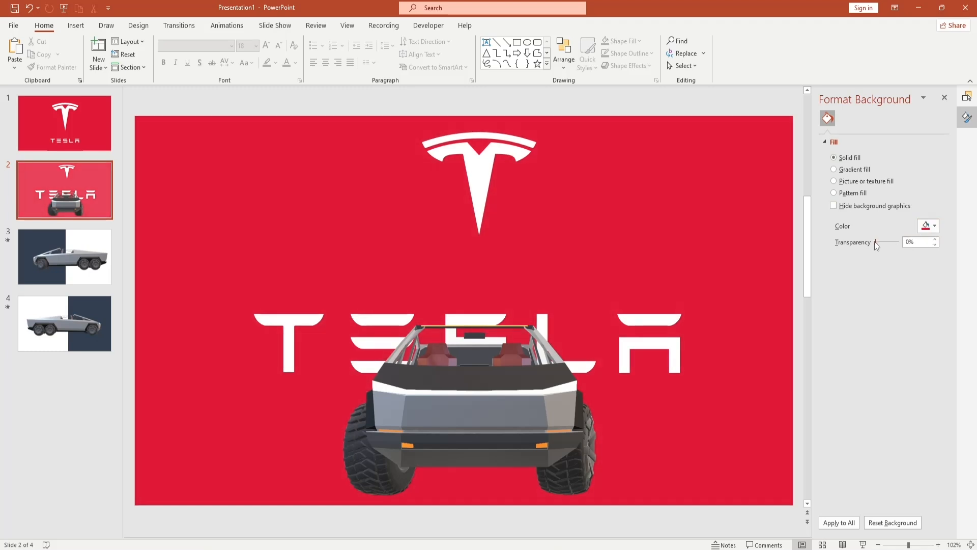
pyautogui.click(844, 169)
pyautogui.click(935, 229)
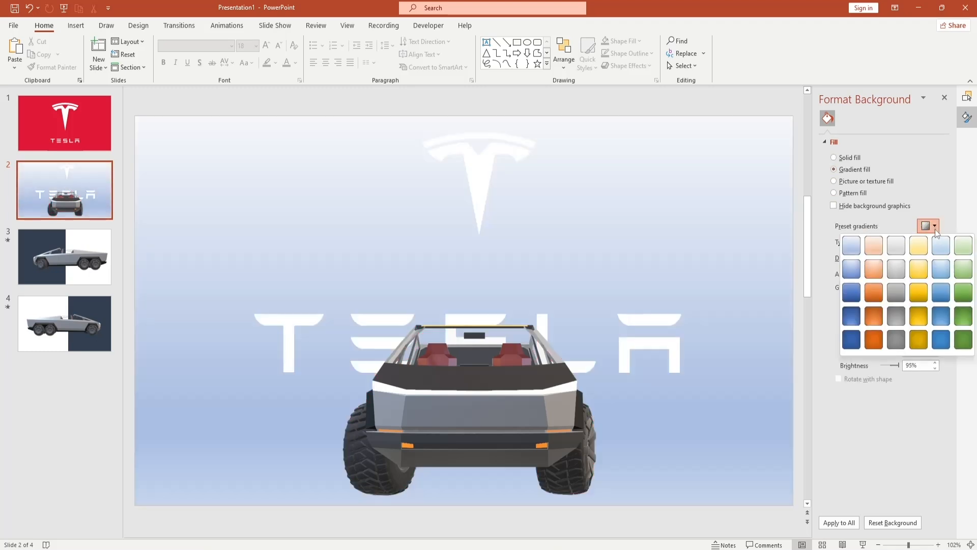
pyautogui.click(935, 223)
pyautogui.click(848, 158)
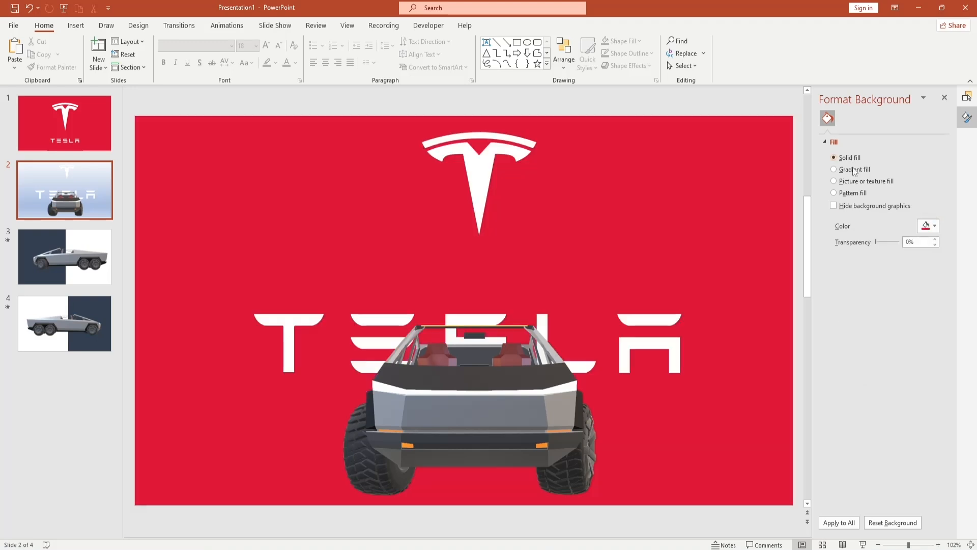
# - Copy the hex code #E31937 from the second slide's custom background color
pyautogui.click(934, 227)
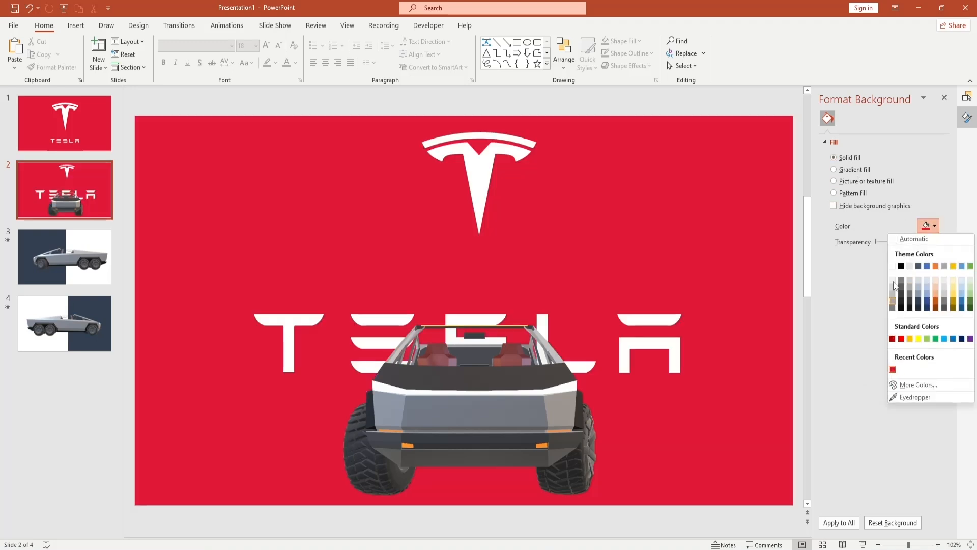
pyautogui.click(911, 385)
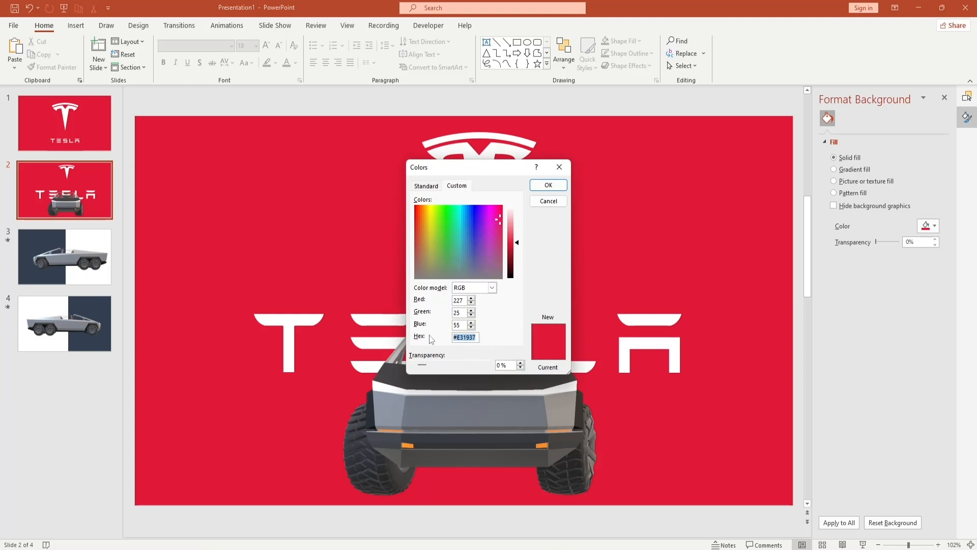
pyautogui.click(557, 184)
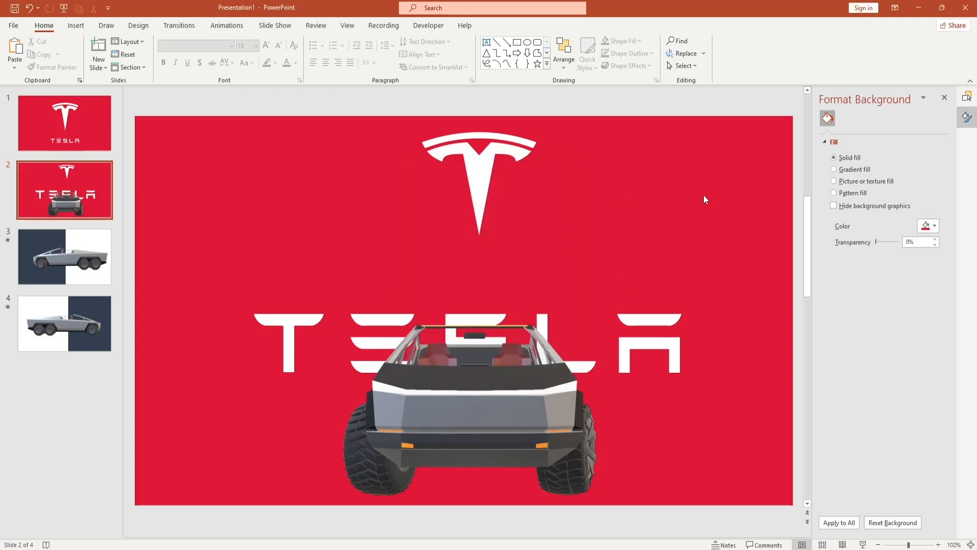
# - Fill the dark blue rectangle on the third slide with the custom red #E31937
pyautogui.click(86, 261)
pyautogui.click(325, 247)
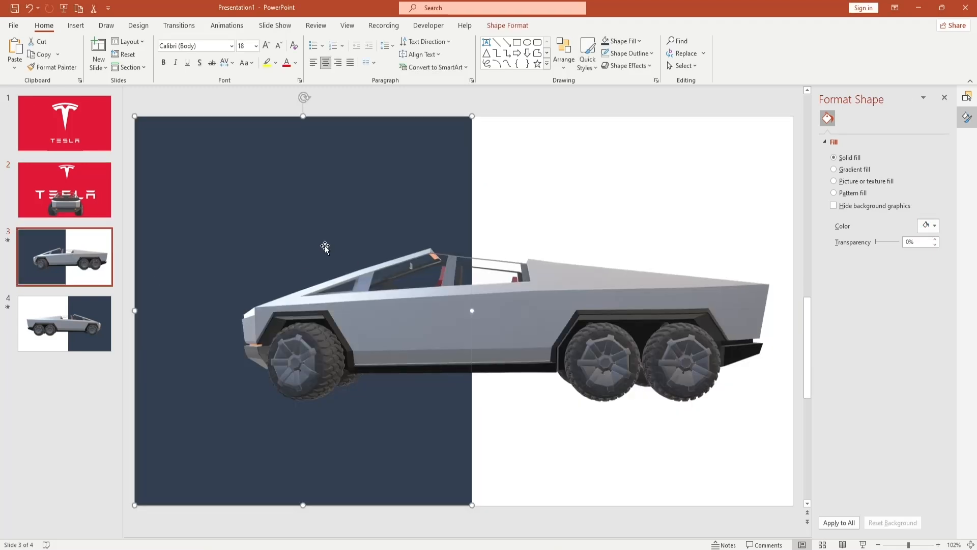
pyautogui.press('Escape')
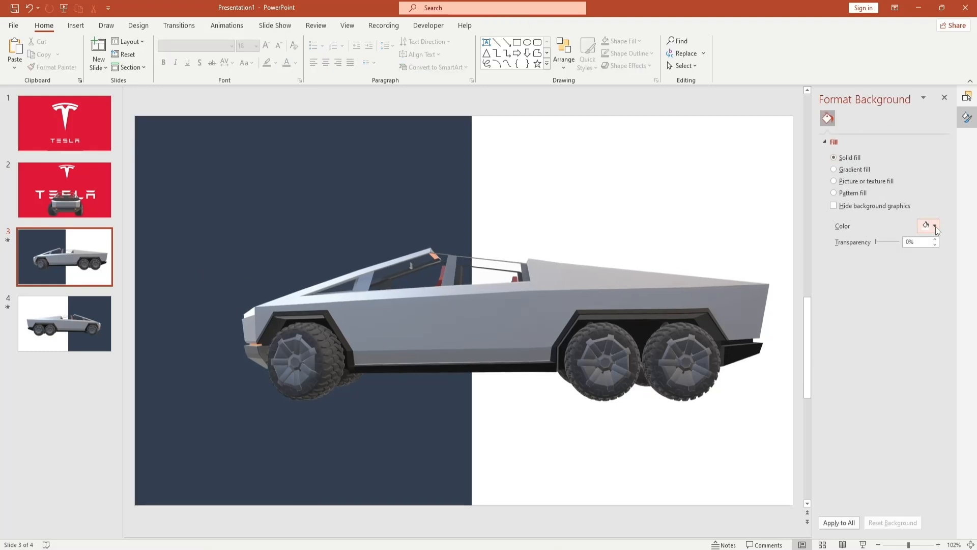
pyautogui.click(438, 183)
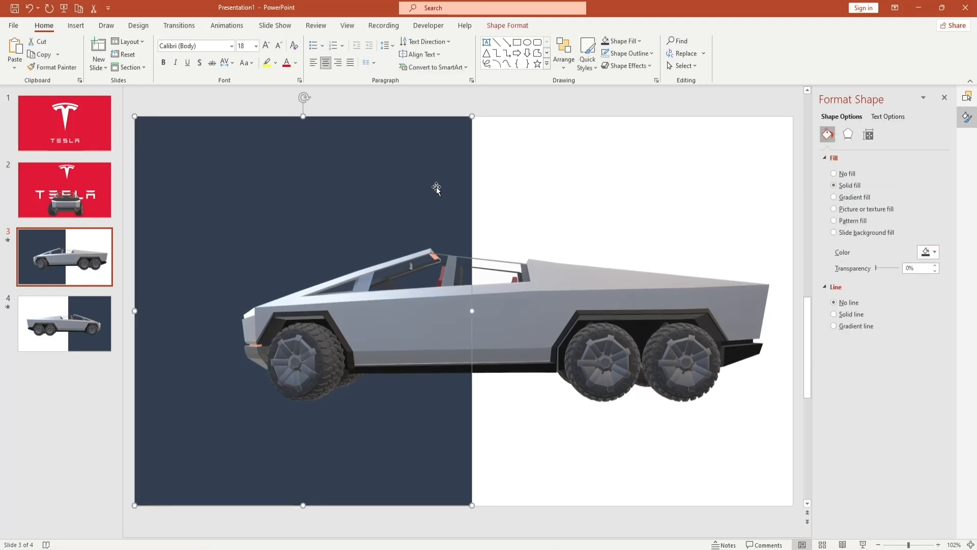
pyautogui.click(934, 253)
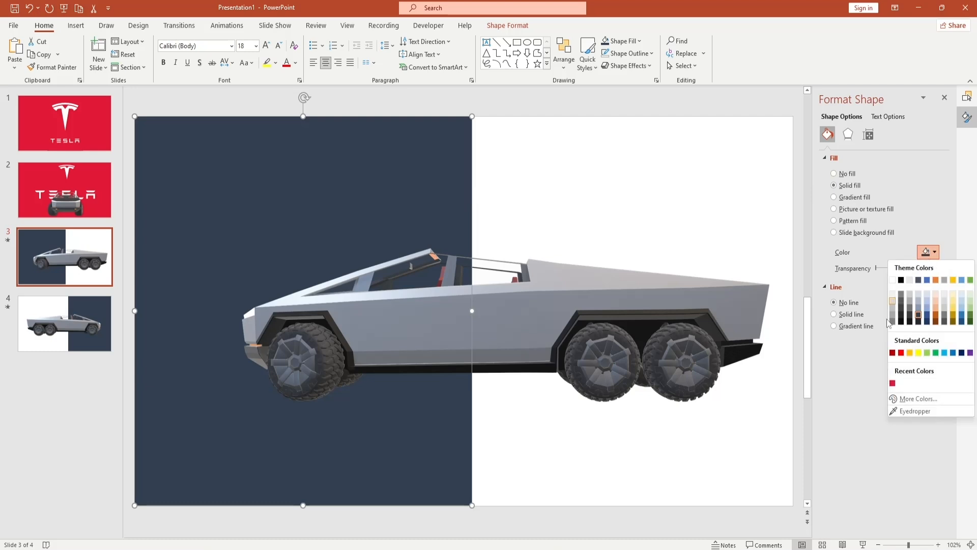
pyautogui.click(918, 399)
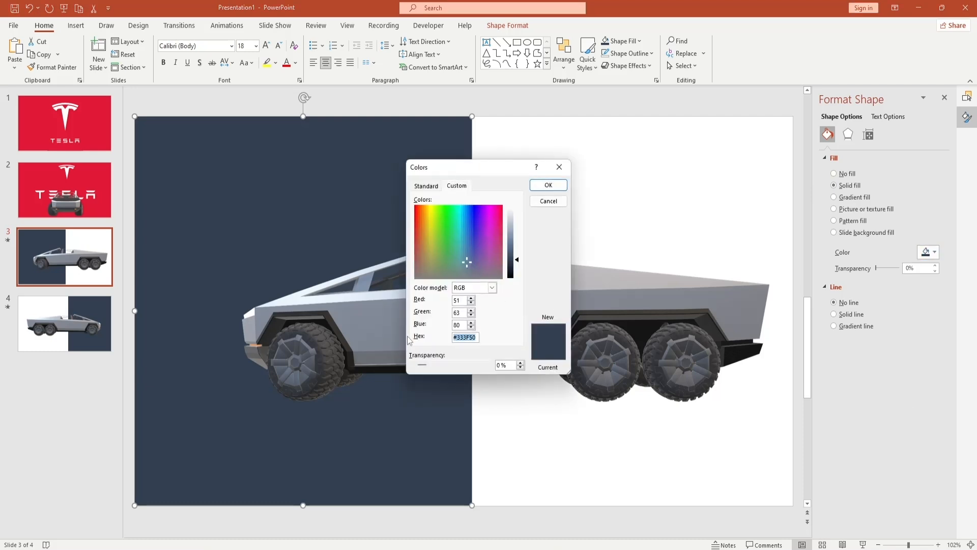
pyautogui.press('Return')
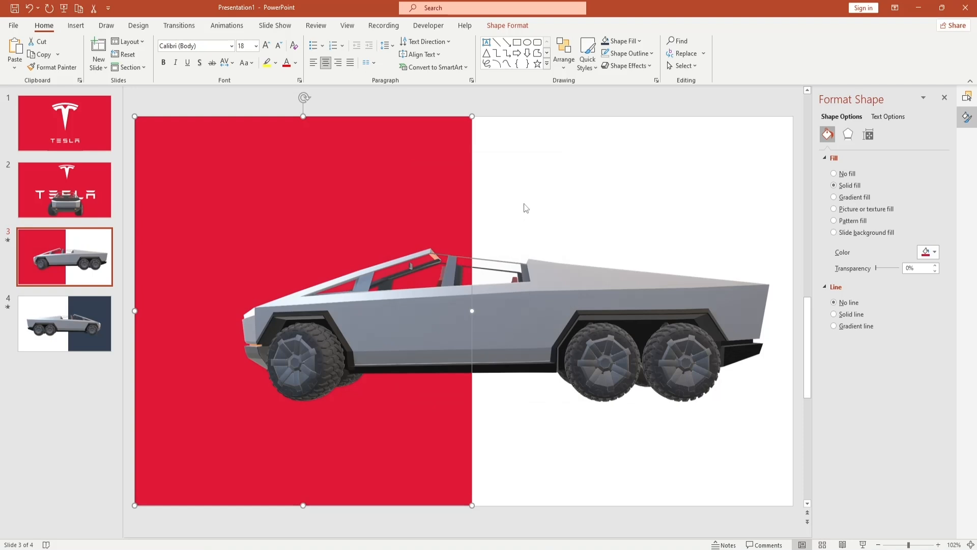
pyautogui.click(525, 209)
# - Fill the dark blue rectangle on the fourth slide with the custom red #E31937
pyautogui.scroll(-1, 514, 278)
pyautogui.click(545, 192)
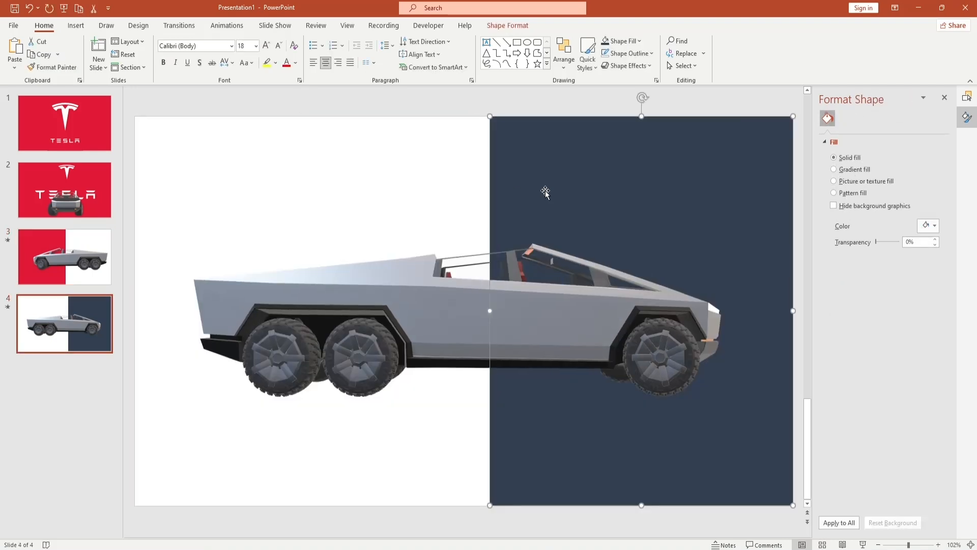
pyautogui.click(936, 253)
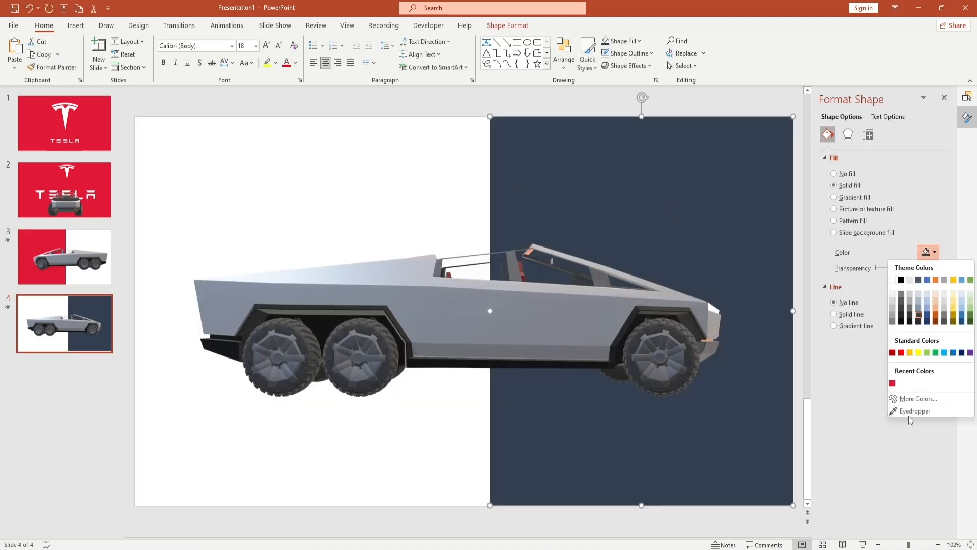
pyautogui.click(914, 400)
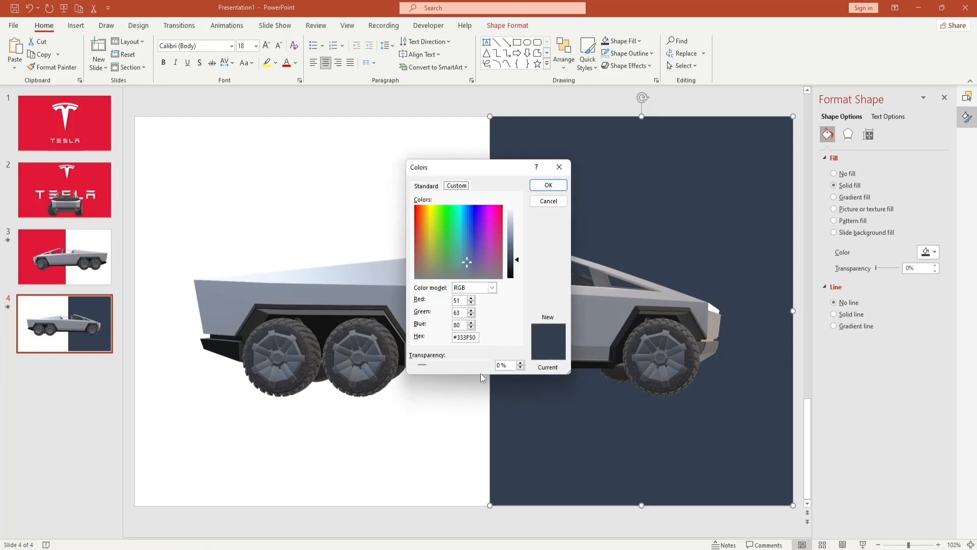
pyautogui.hotkey('ctrl', 'v')
pyautogui.press('Return')
pyautogui.click(436, 242)
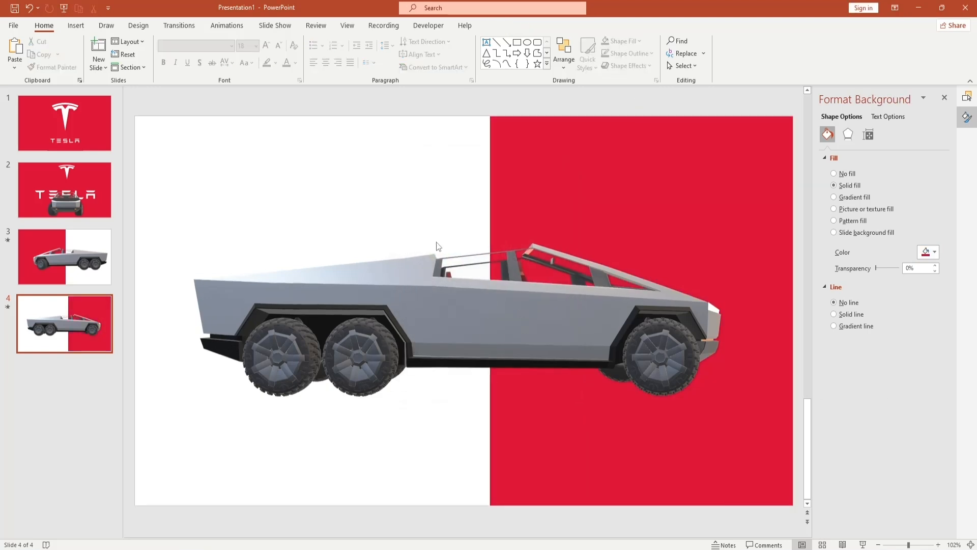
# - Move the second slide's TESLA wordmark up beneath the T emblem and center the truck model below the wordmark
pyautogui.click(78, 170)
pyautogui.click(487, 318)
pyautogui.click(488, 316)
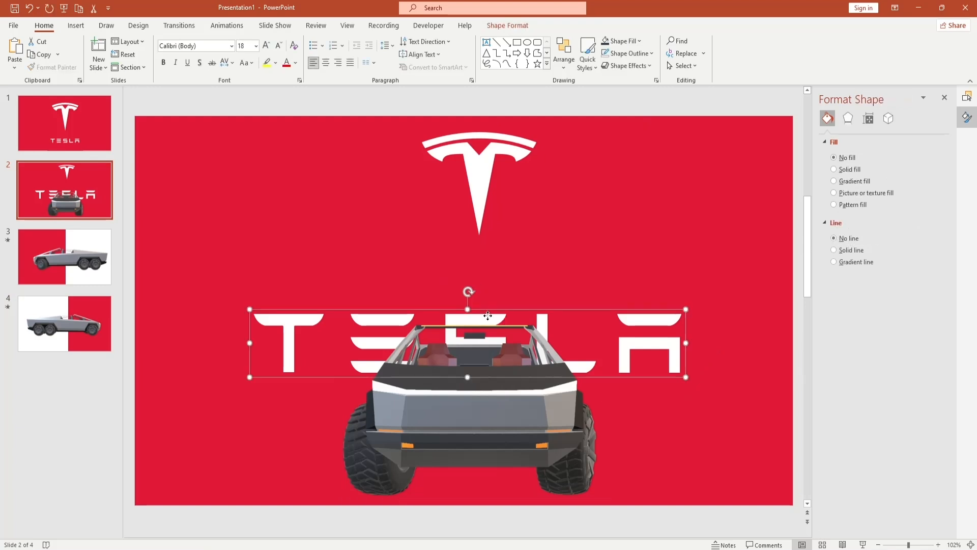
pyautogui.press('Up')
pyautogui.press('Up')
pyautogui.press('Up')
pyautogui.press('Up')
pyautogui.press('Up')
pyautogui.press('Up')
pyautogui.press('Up')
pyautogui.press('Up')
pyautogui.press('Up')
pyautogui.press('Up')
pyautogui.press('Up')
pyautogui.press('Up')
pyautogui.press('Up')
pyautogui.press('Up')
pyautogui.moveTo(473, 365); pyautogui.dragTo(480, 365)
pyautogui.moveTo(482, 366); pyautogui.dragTo(478, 364)
pyautogui.click(289, 181)
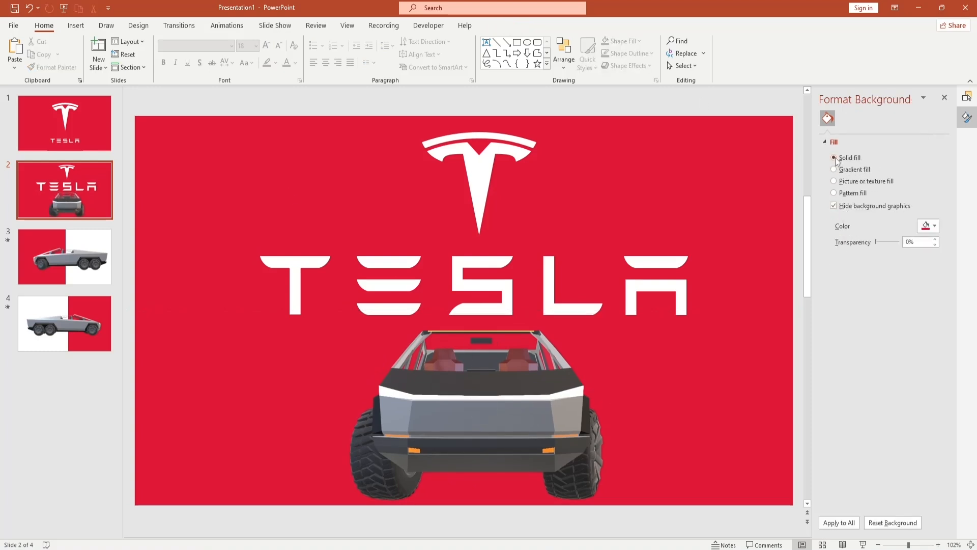
# - Try pattern, picture and gradient fills on the second slide's background and return to the solid fill
pyautogui.click(837, 193)
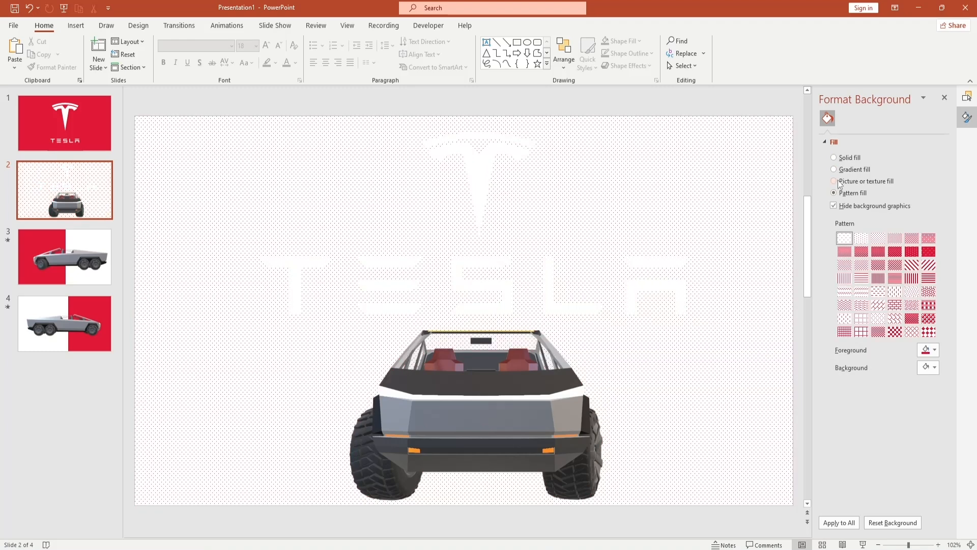
pyautogui.click(837, 181)
pyautogui.click(837, 169)
pyautogui.click(837, 157)
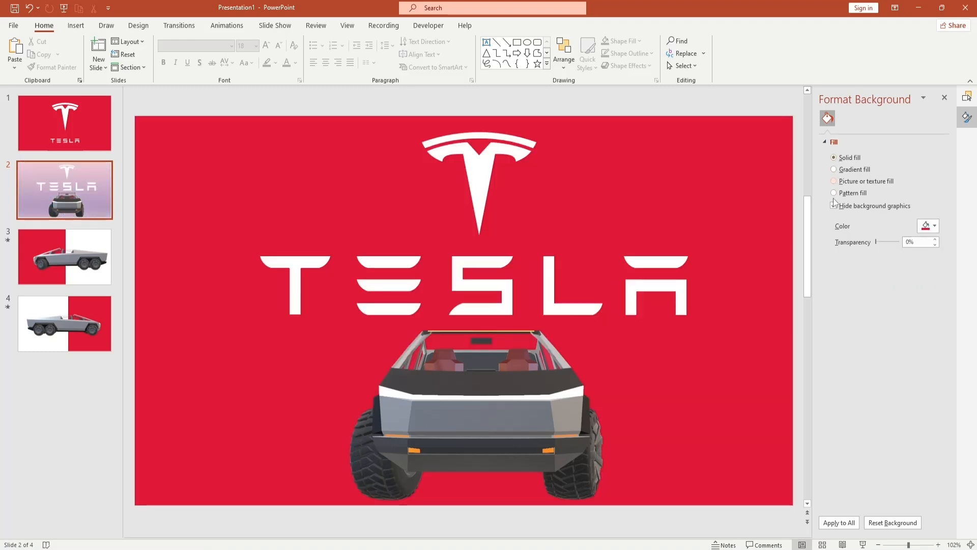
# - Change the second slide's solid background color to white
pyautogui.click(935, 228)
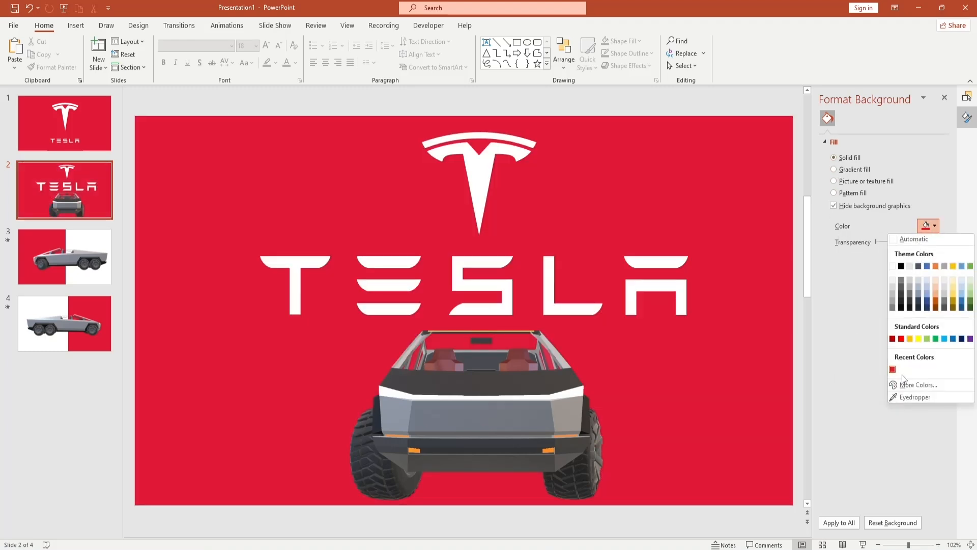
pyautogui.click(902, 242)
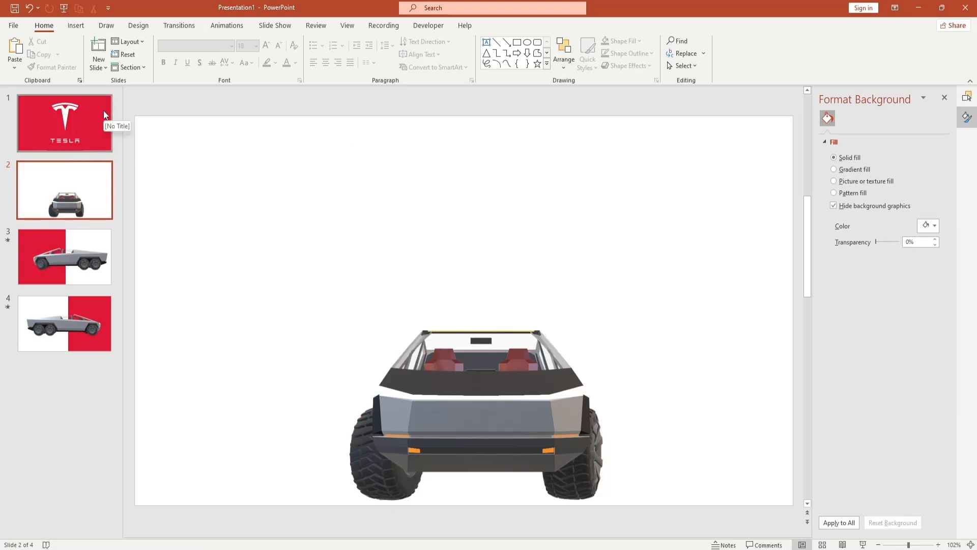
# - Draw a rectangle about 13.33" wide by 6.44" high across the second slide, starting at its upper edge
pyautogui.click(82, 26)
pyautogui.click(169, 68)
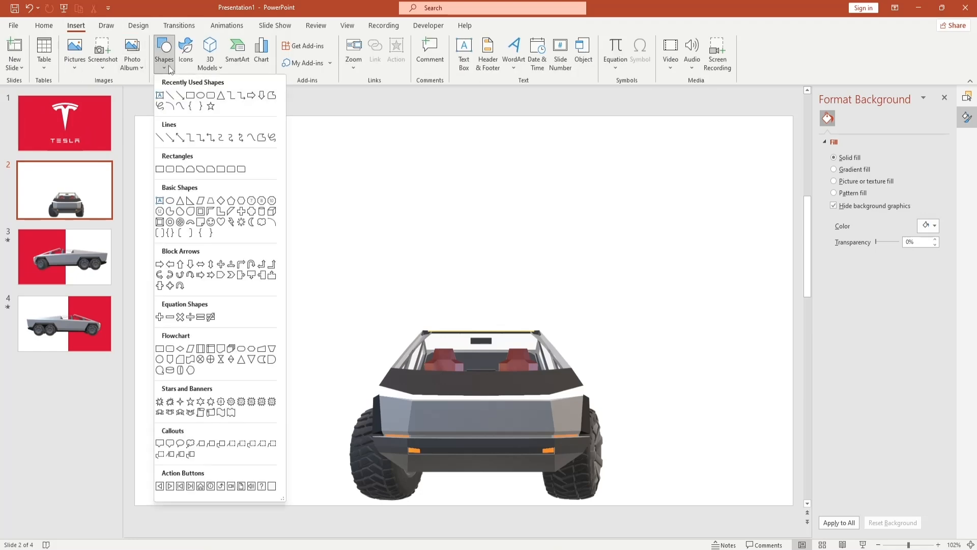
pyautogui.click(179, 96)
pyautogui.moveTo(135, 116); pyautogui.dragTo(793, 450)
# - Fill the new rectangle on the second slide with the custom red #E31937
pyautogui.click(935, 253)
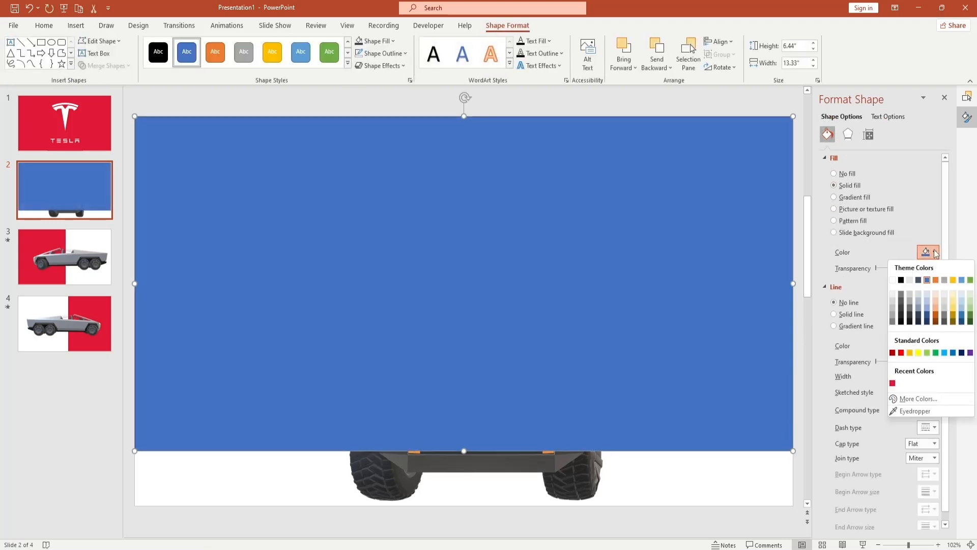
pyautogui.click(913, 398)
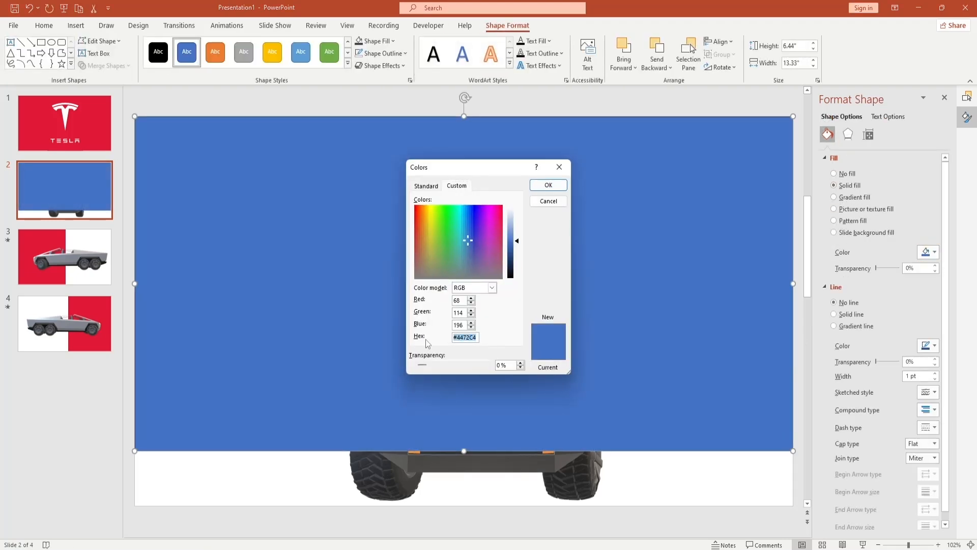
pyautogui.press('Return')
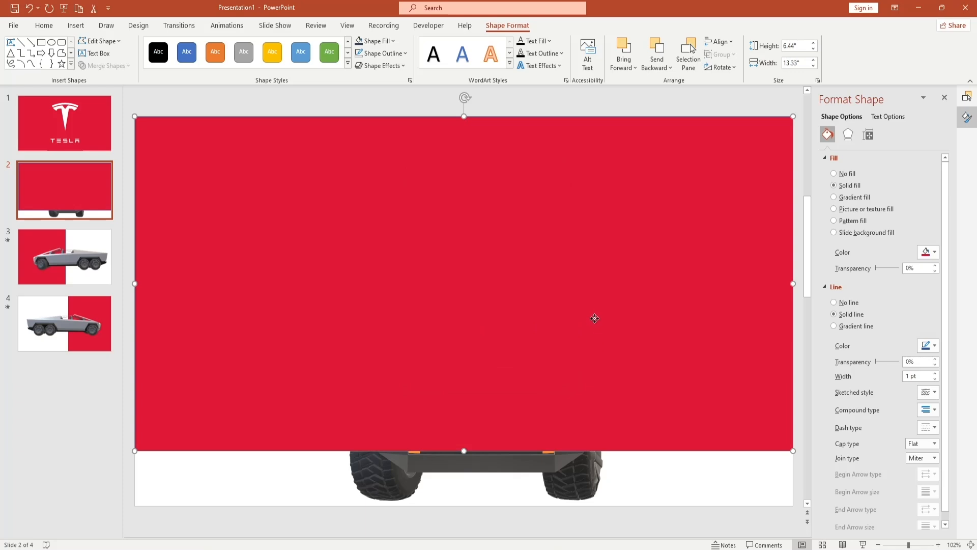
# - Send the red rectangle to the back, behind the T emblem, wordmark and truck model
pyautogui.rightClick(594, 349)
pyautogui.moveTo(662, 150)
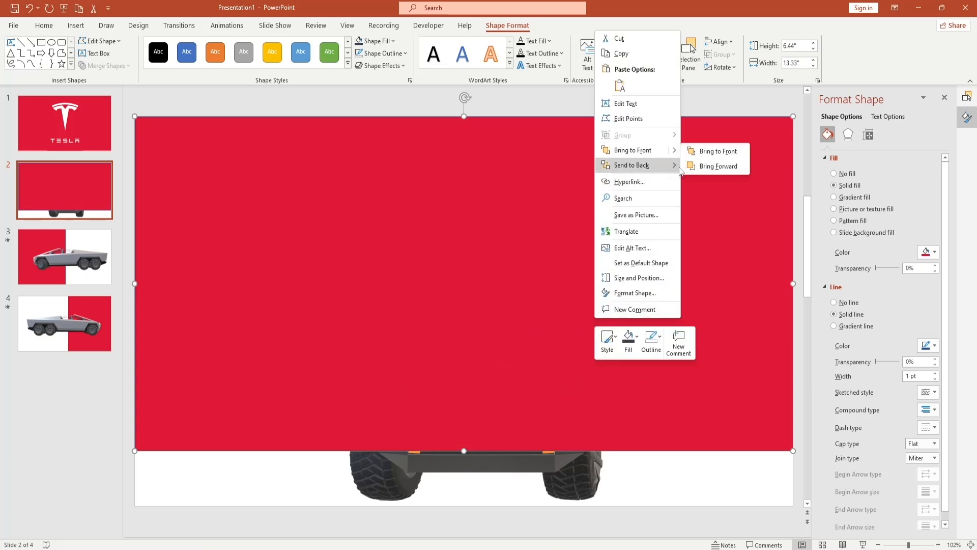
pyautogui.moveTo(680, 165)
pyautogui.click(715, 171)
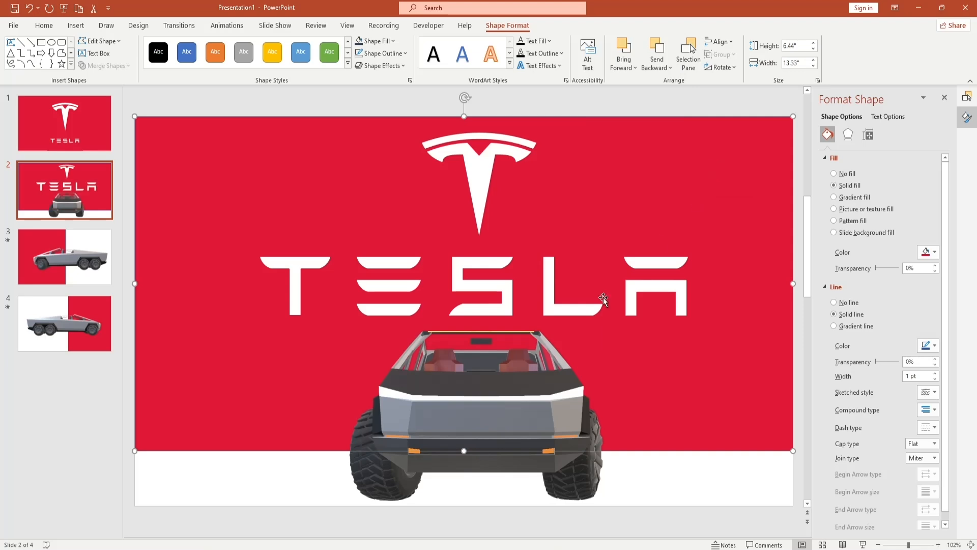
# - Apply the Morph transition to the first and second slides together
pyautogui.click(75, 144)
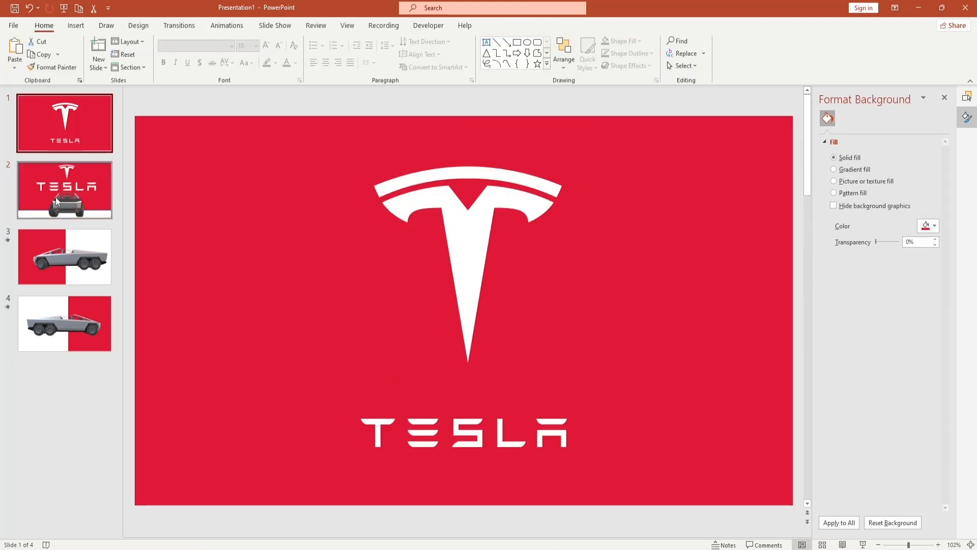
pyautogui.click(226, 26)
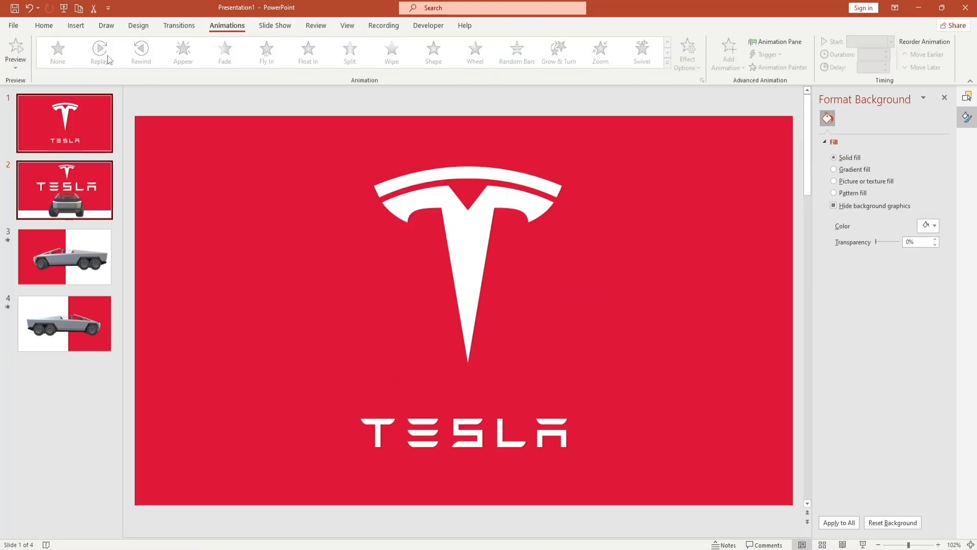
pyautogui.click(192, 26)
pyautogui.click(100, 51)
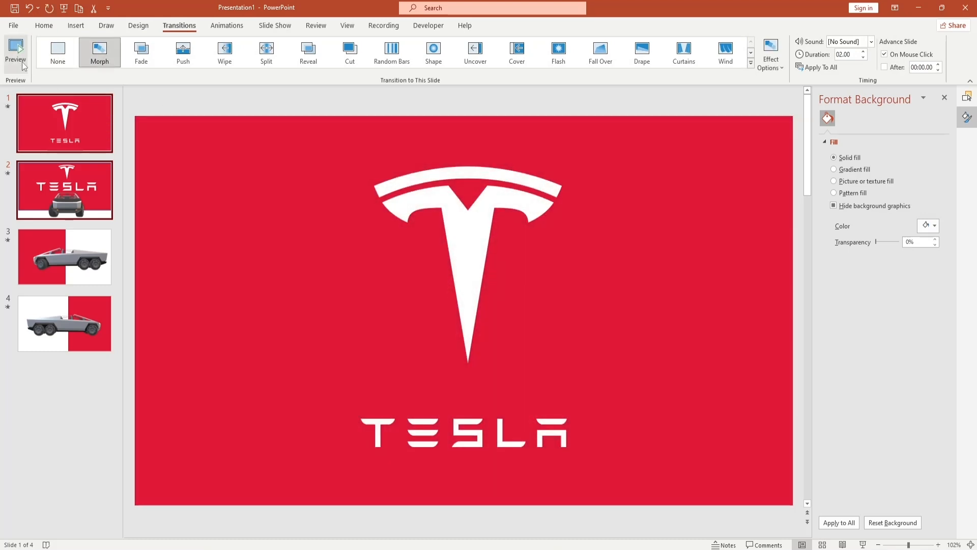
# - Preview the Morph transition on the first two slides and inspect the T emblem and wordmark on the first slide
pyautogui.click(22, 57)
pyautogui.click(62, 193)
pyautogui.click(53, 137)
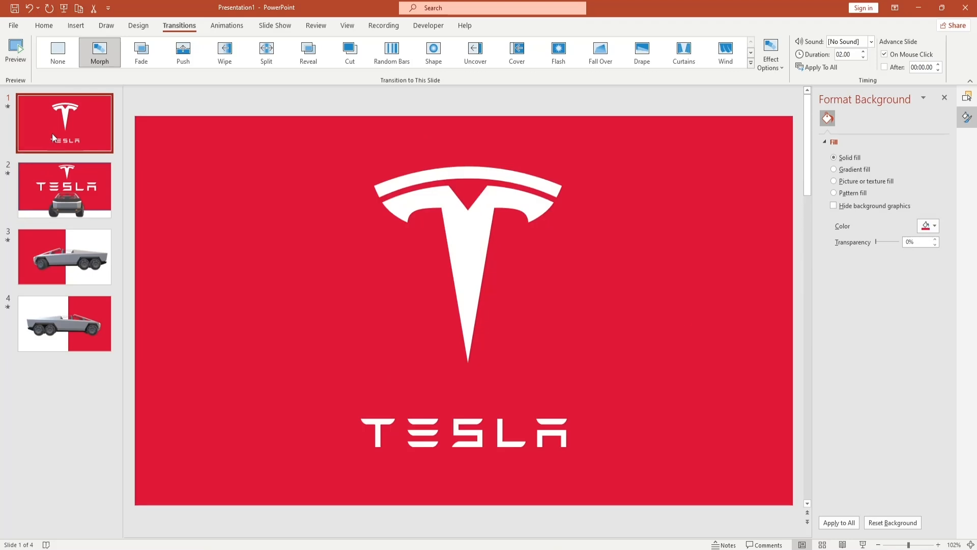
pyautogui.click(56, 173)
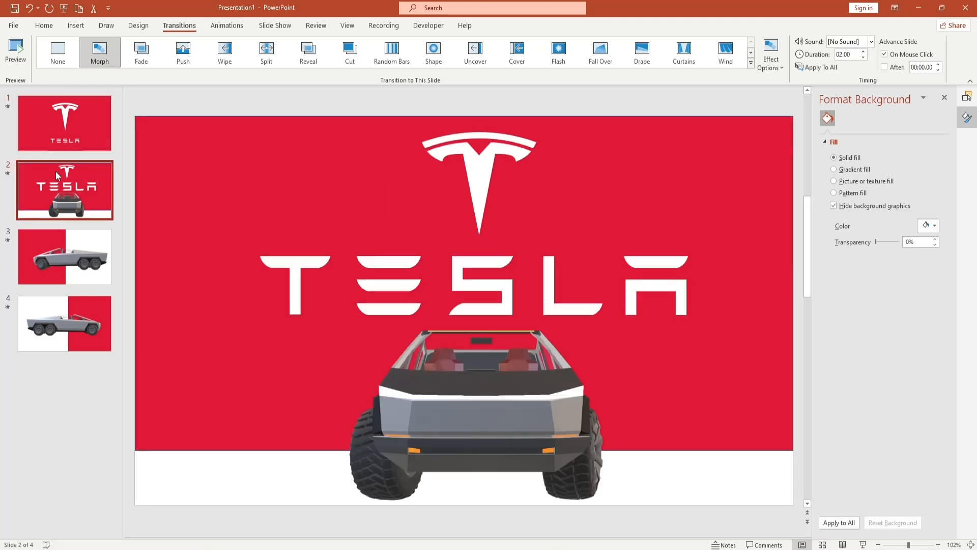
pyautogui.click(98, 131)
pyautogui.click(468, 188)
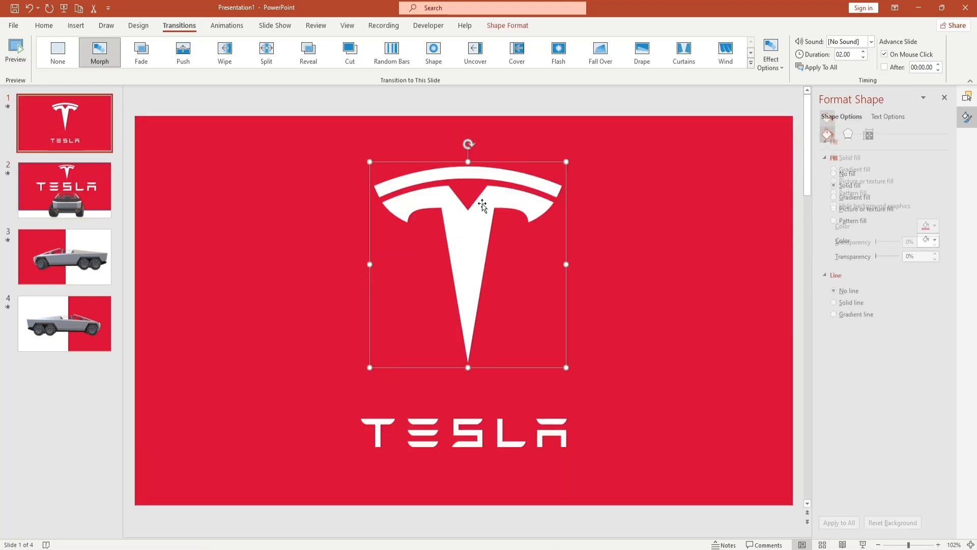
pyautogui.click(478, 401)
pyautogui.press('Escape')
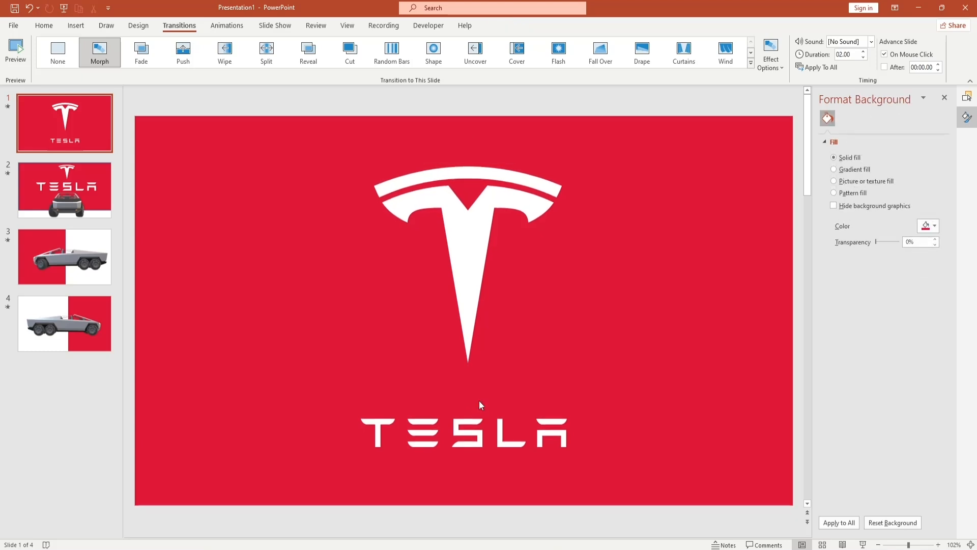
pyautogui.click(472, 444)
pyautogui.press('Escape')
pyautogui.click(464, 277)
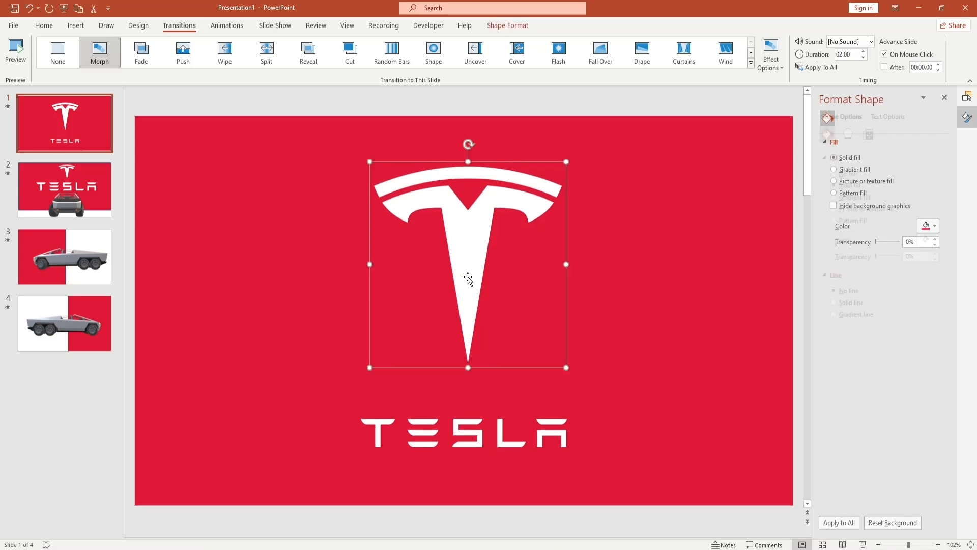
# - Replay the first slide's transition and examine the T emblem and wordmark on the second slide
pyautogui.click(77, 170)
pyautogui.click(64, 124)
pyautogui.click(15, 50)
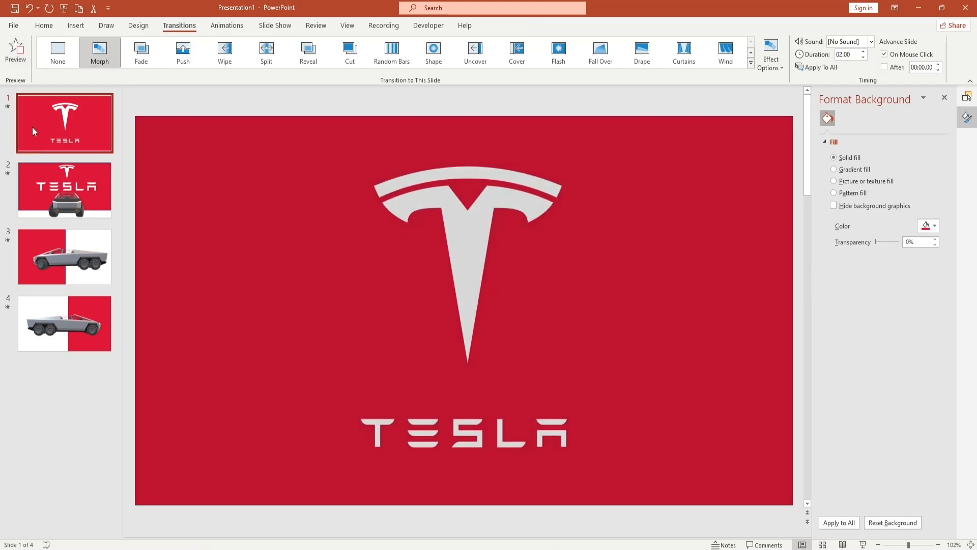
pyautogui.click(50, 194)
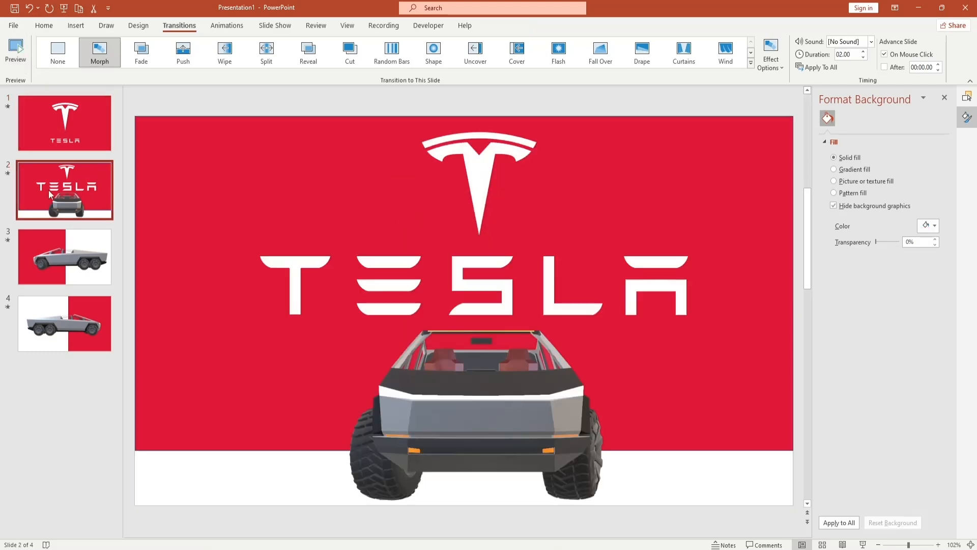
pyautogui.click(502, 151)
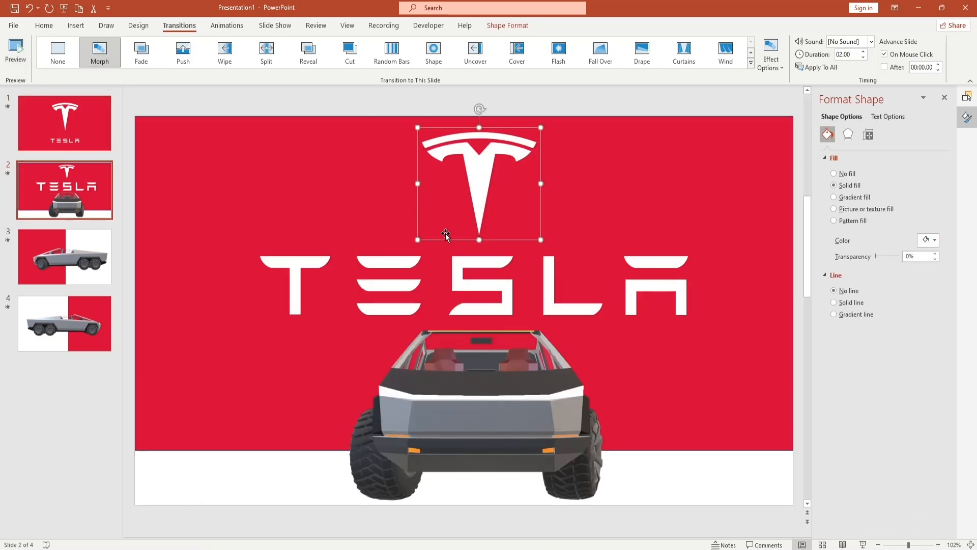
pyautogui.click(402, 262)
# - Preview the Morph transition into the third slide with the side view of the truck
pyautogui.click(81, 241)
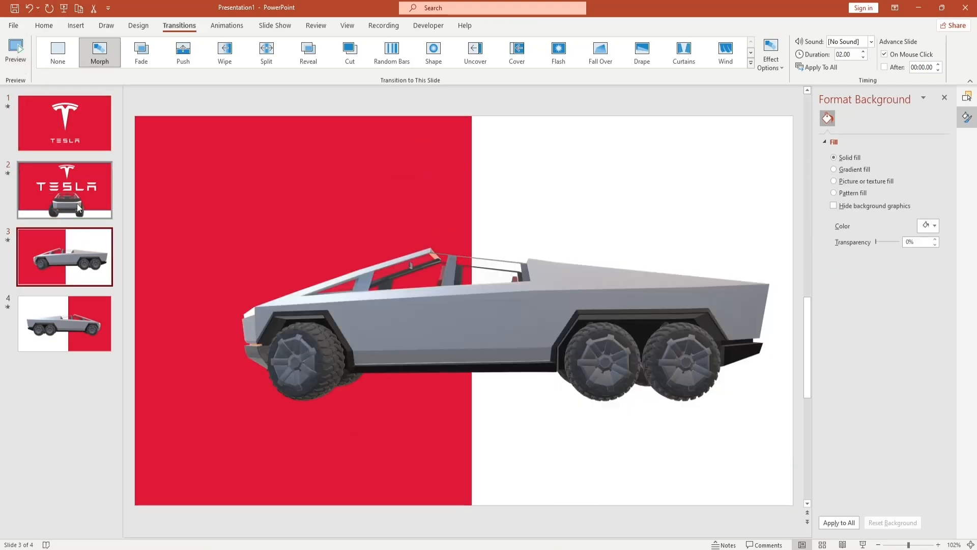
pyautogui.click(16, 56)
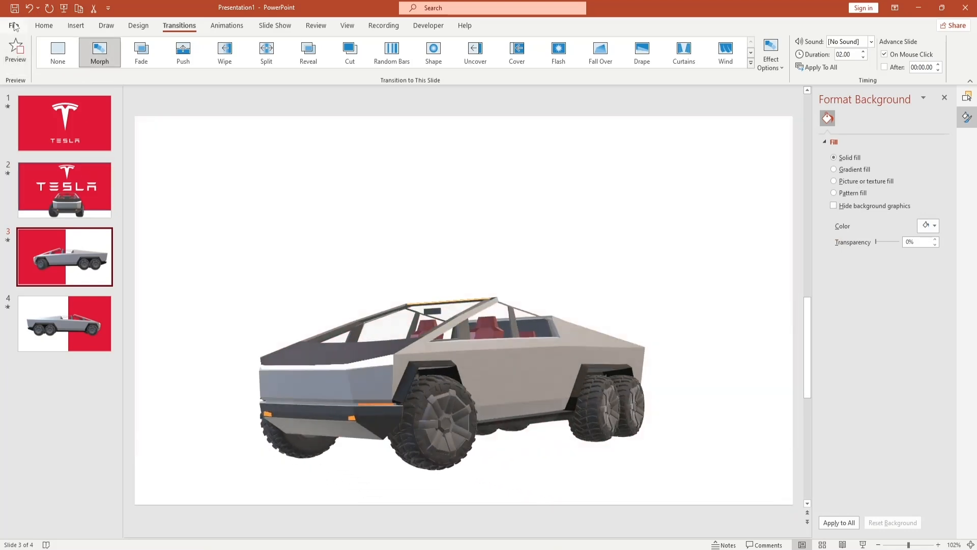
pyautogui.click(14, 25)
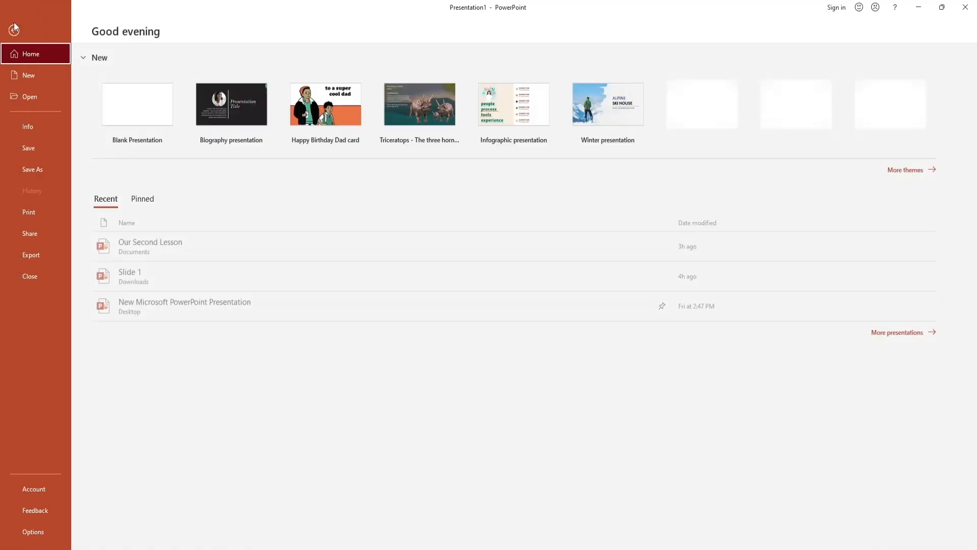
pyautogui.click(15, 31)
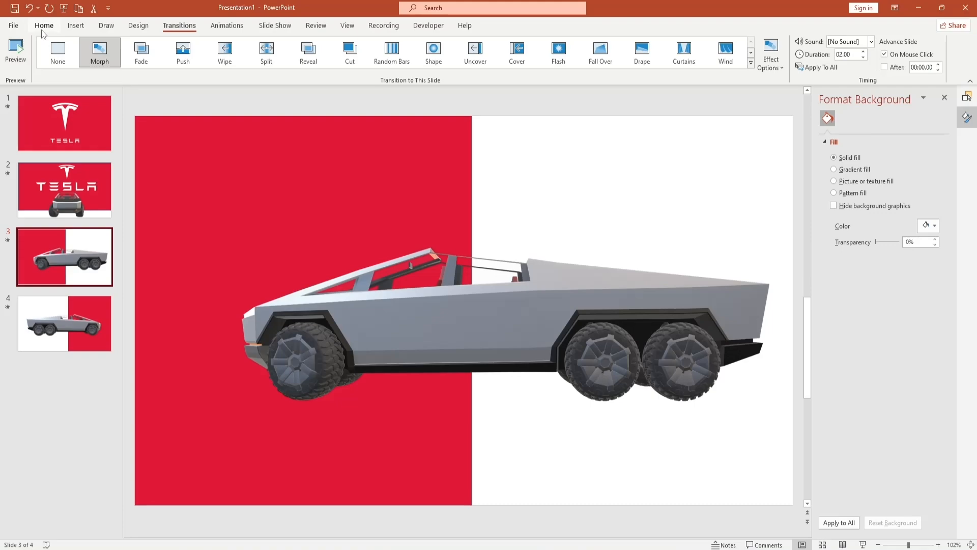